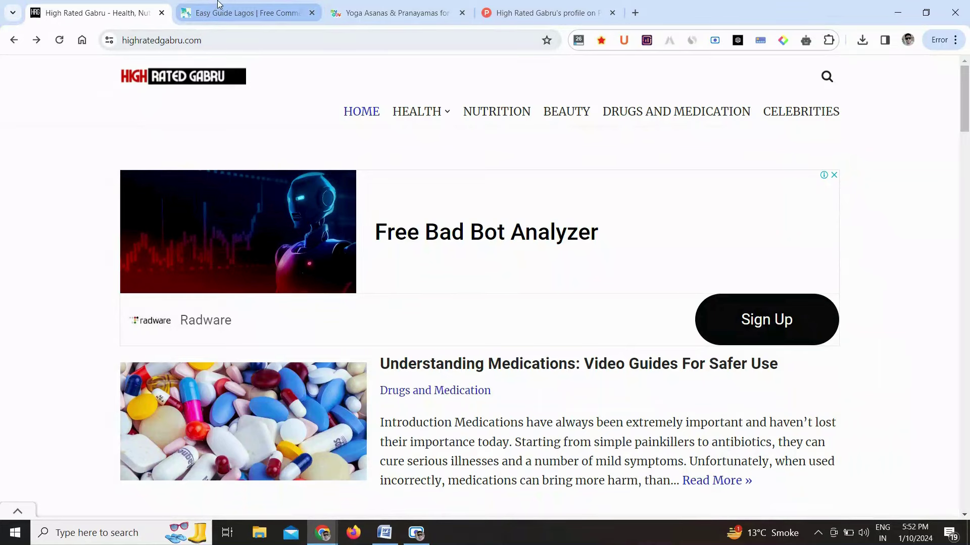
Switch to the Easy Guide Lagos tab showing guiafacillagos.com.br
click(219, 5)
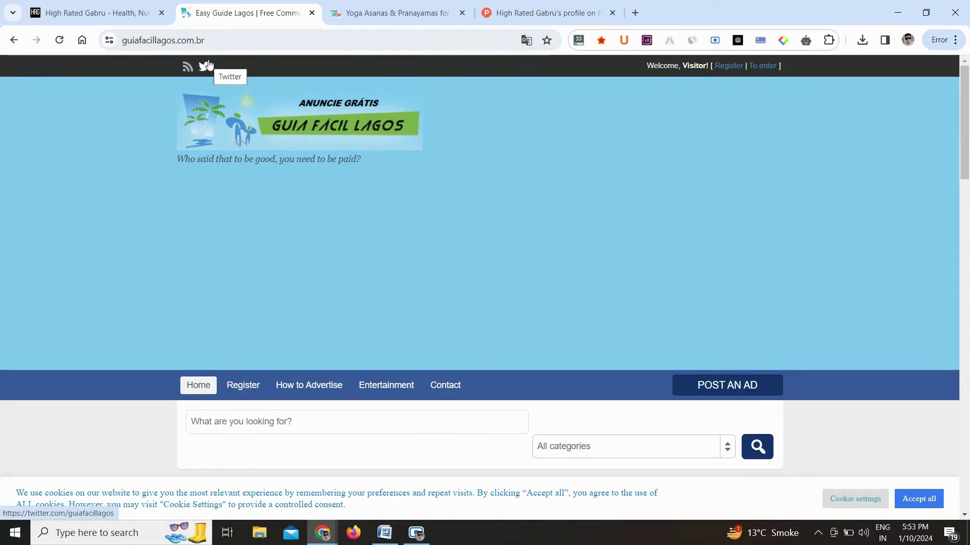
Open the Guia Fácil Lagos registration page and translate it into English
click(206, 41)
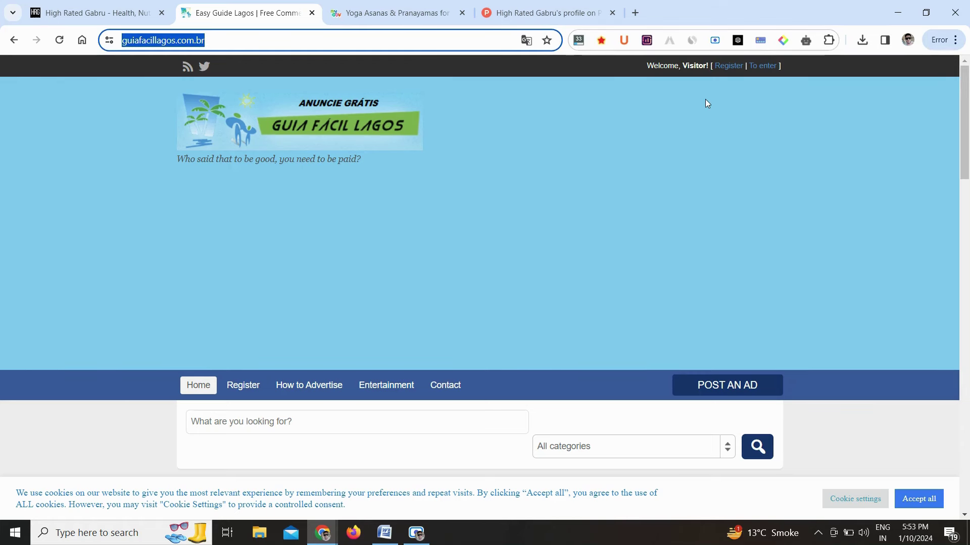
click(730, 68)
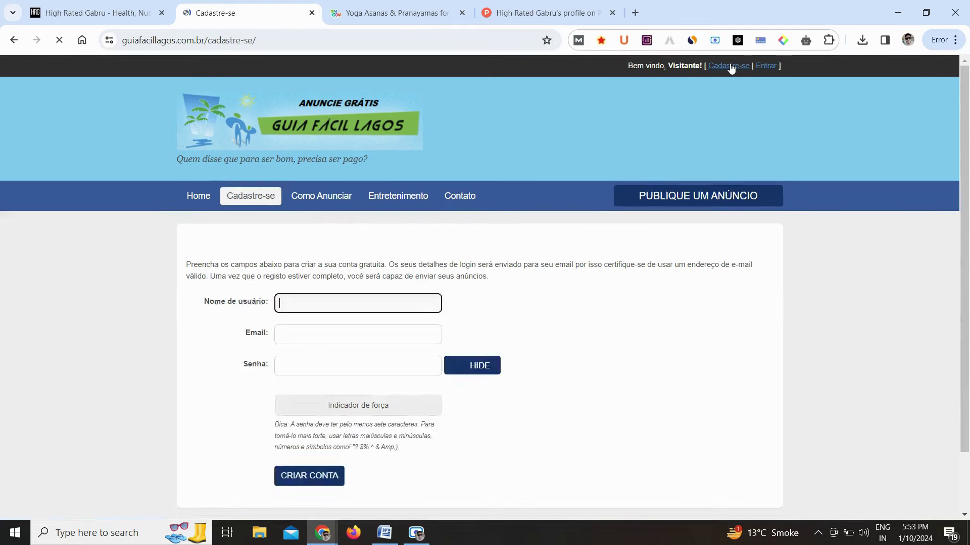
scroll(784, 233, down, 5)
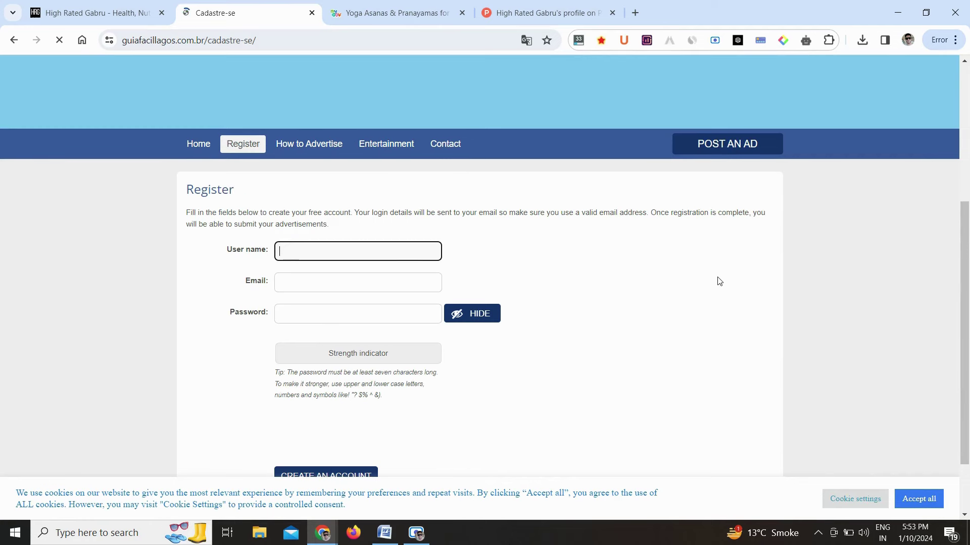
right_click(718, 277)
click(754, 232)
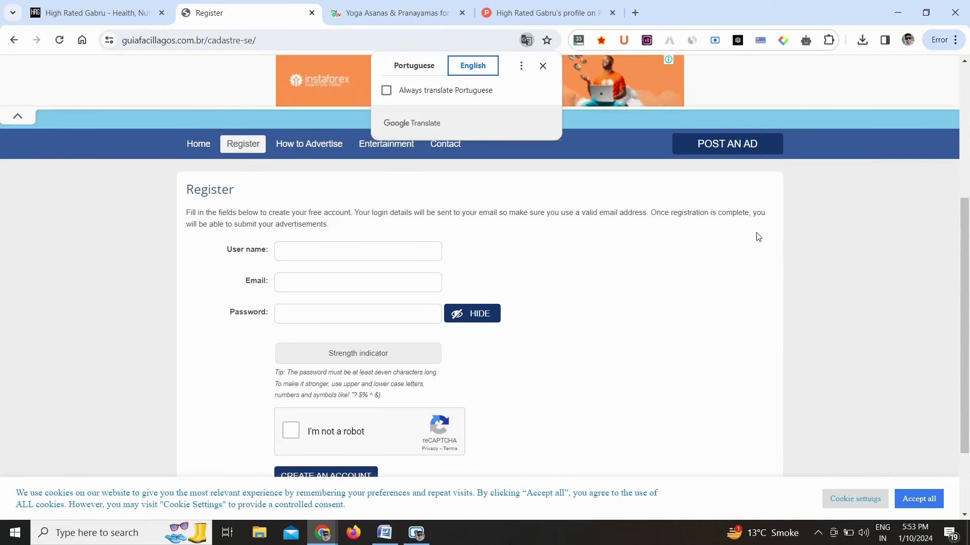
Enter a strong generated password, pass the reCAPTCHA check and accept all cookies
key(ctrl+v)
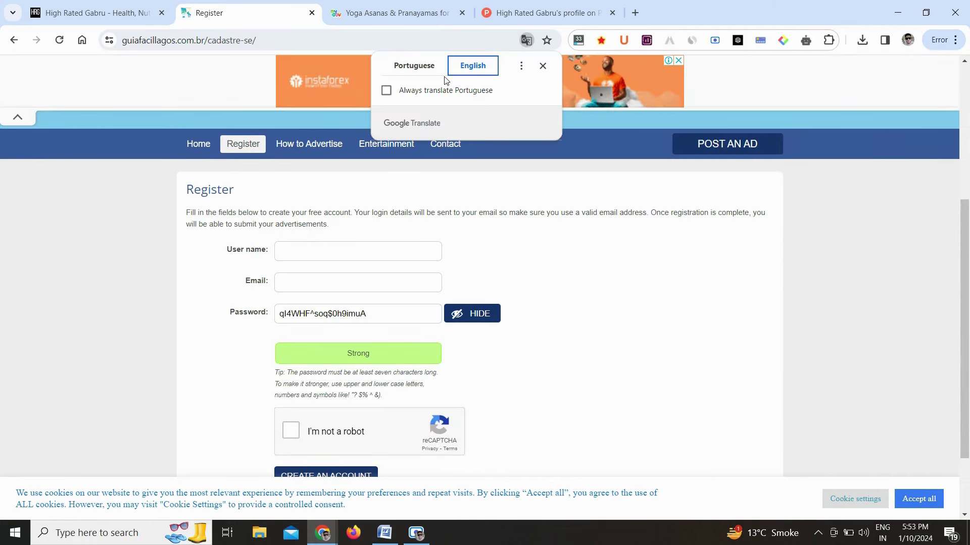
click(543, 66)
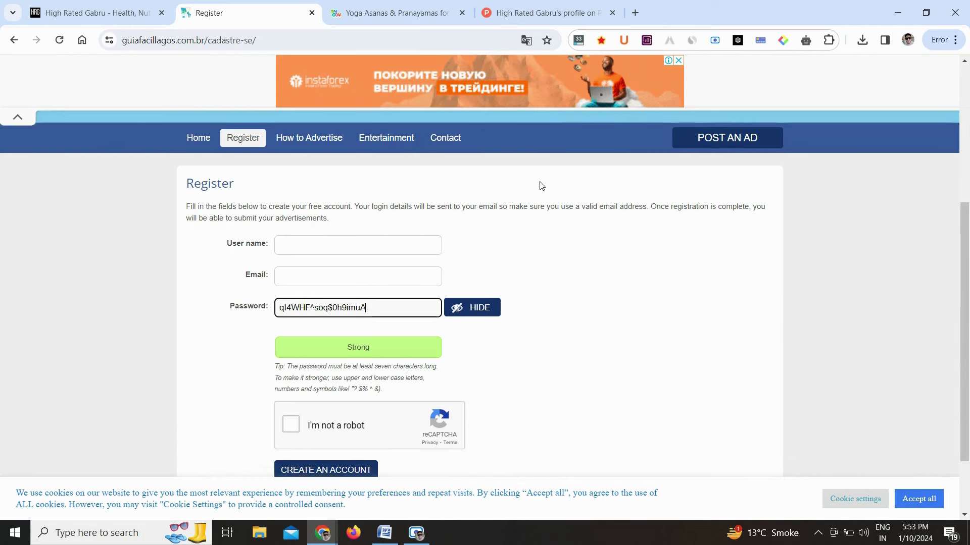
scroll(540, 184, down, 1)
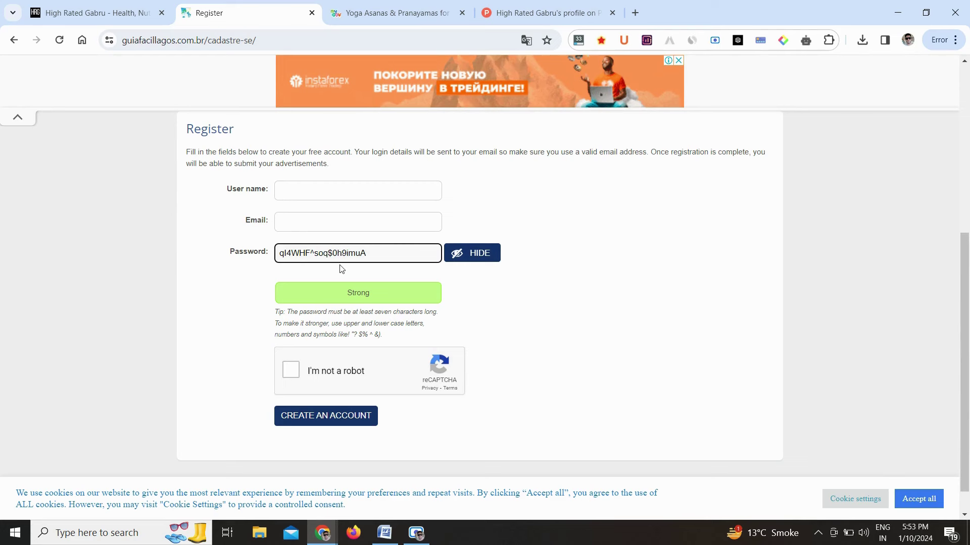
click(289, 372)
click(927, 498)
scroll(709, 280, up, 7)
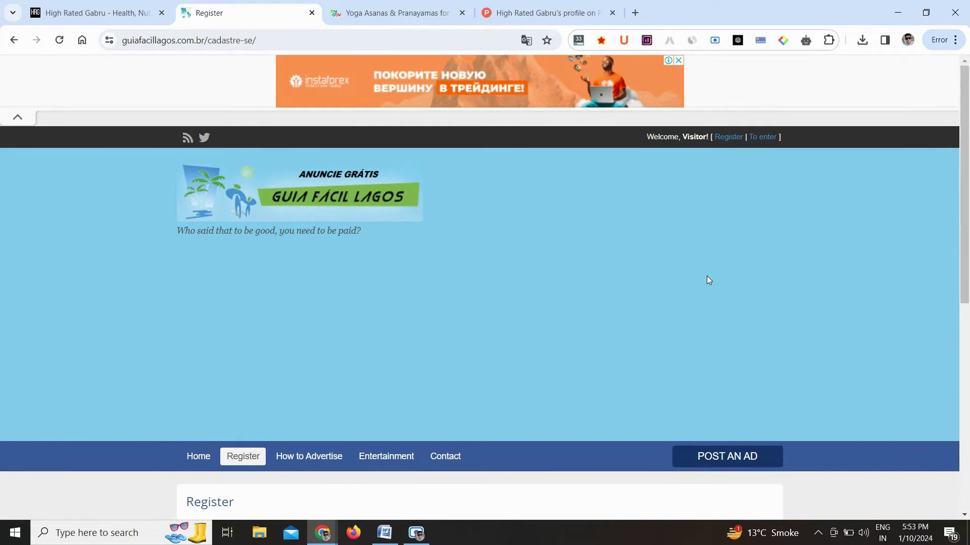
Log in on the 'To enter' page with the account e-mail and password
click(765, 142)
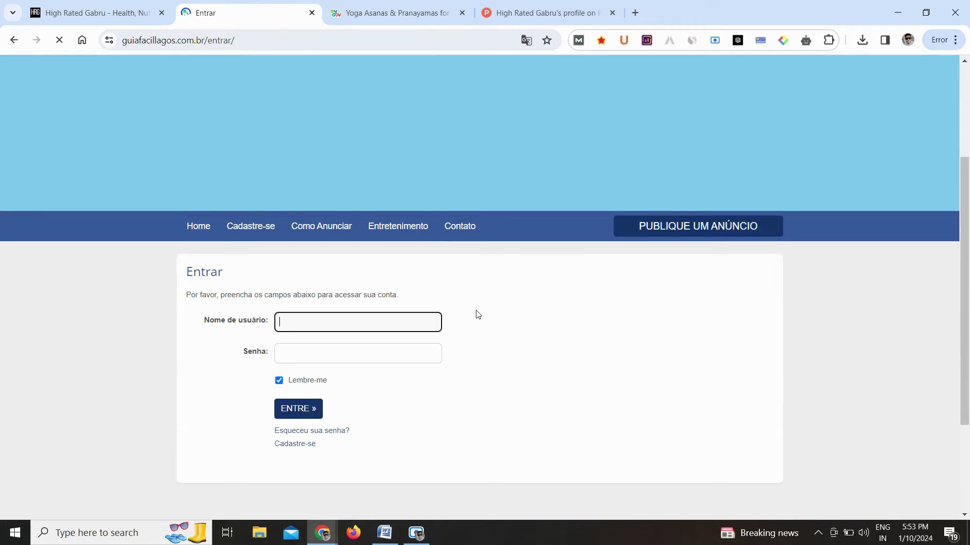
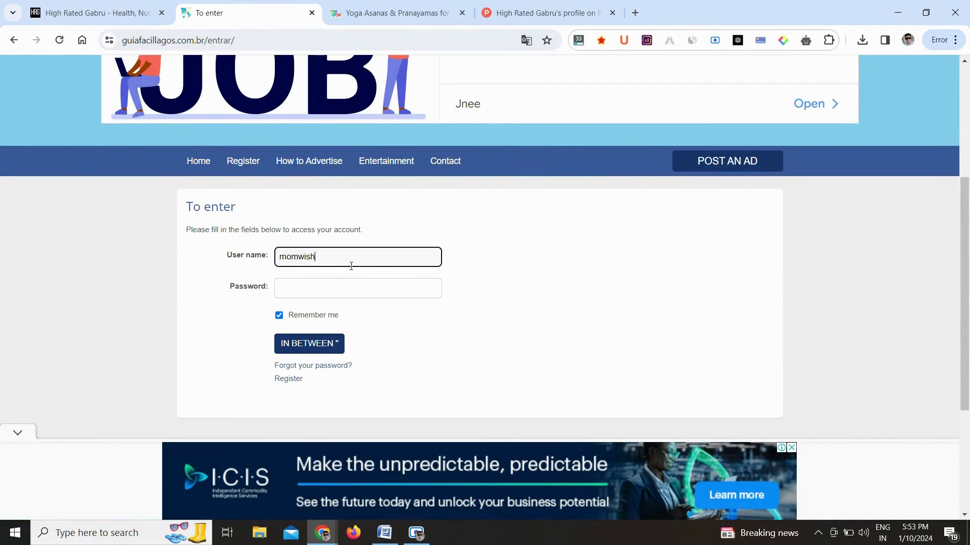
key(Tab)
text(•••)
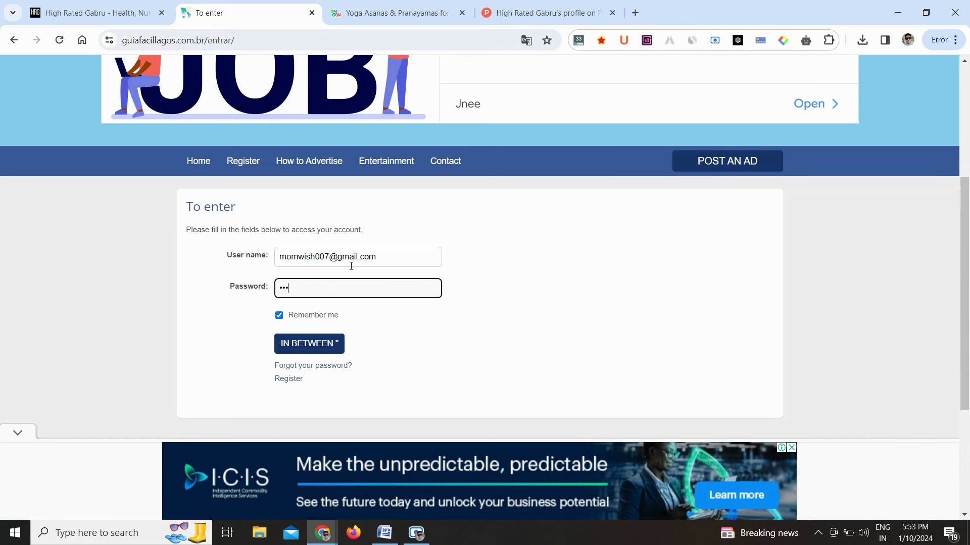
text(•••••••)
key(Return)
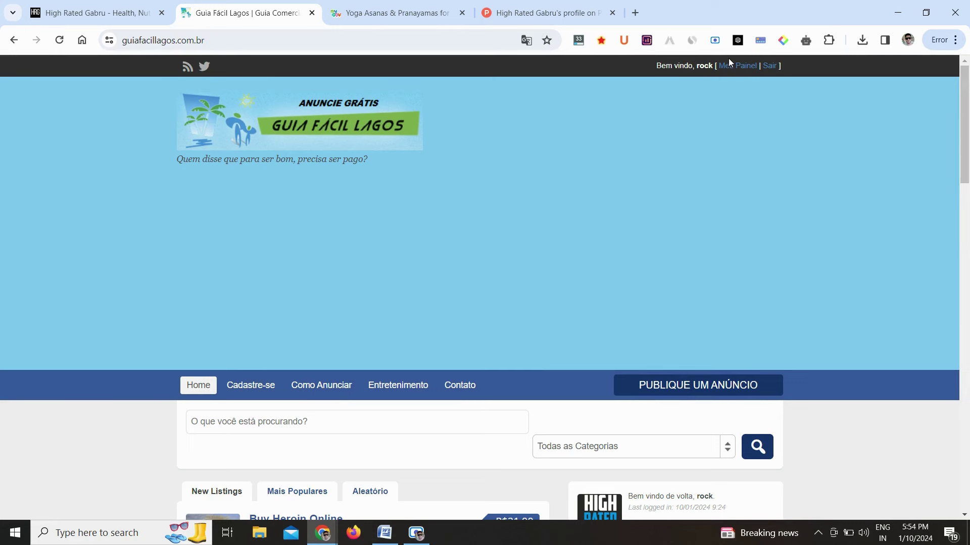
Translate the home page into English and open Edit profile from My Panel
click(523, 43)
click(473, 68)
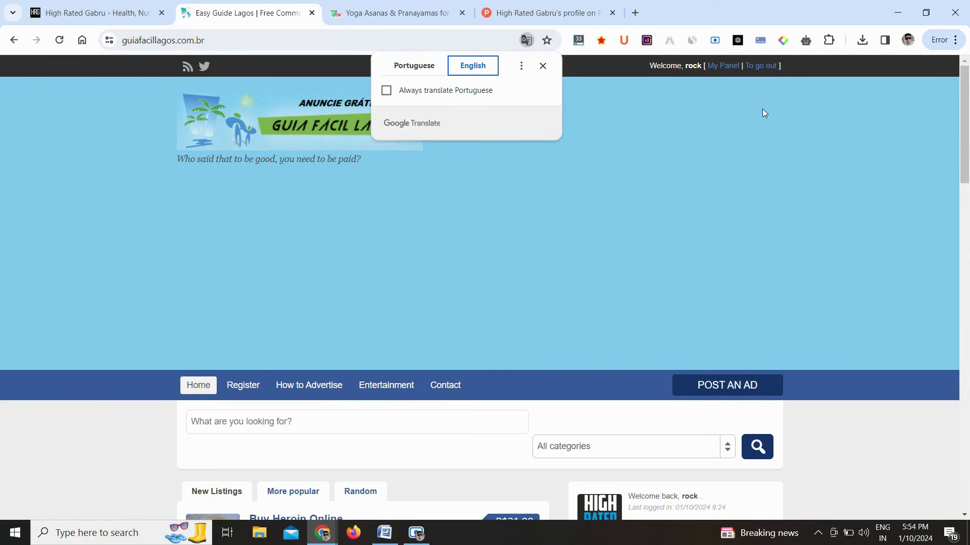
click(723, 66)
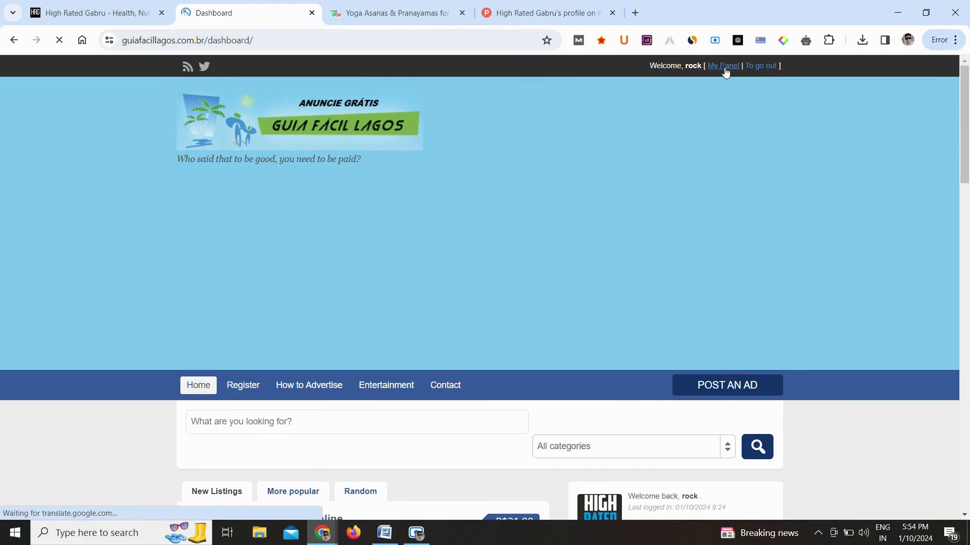
scroll(776, 273, down, 5)
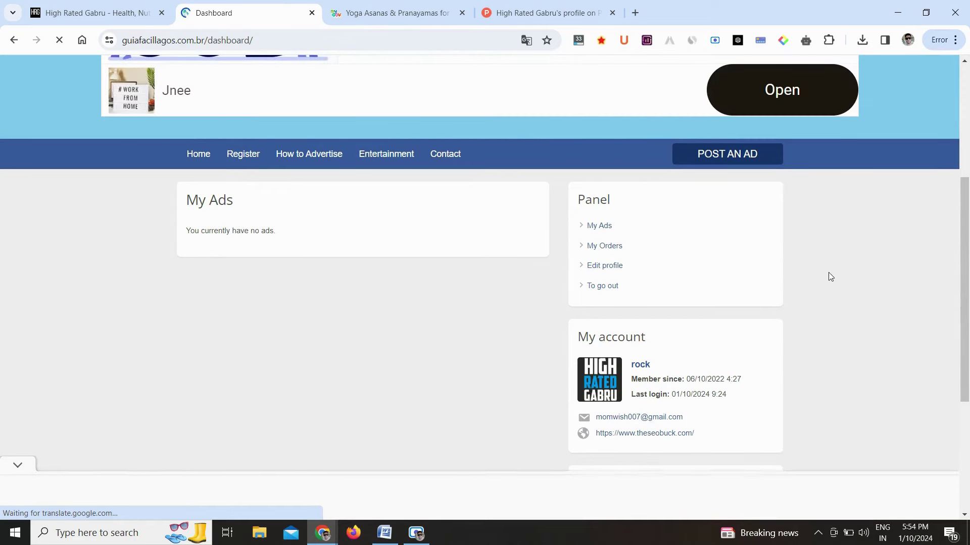
click(605, 266)
scroll(535, 335, down, 5)
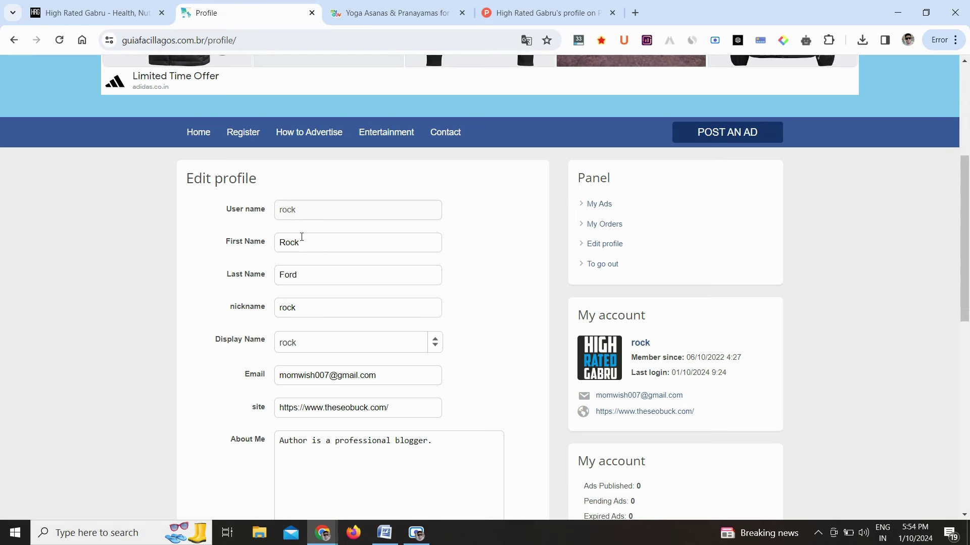
Replace the profile's first name, last name and nickname with new values
click(300, 242)
key(ctrl+a)
key(BackSpace)
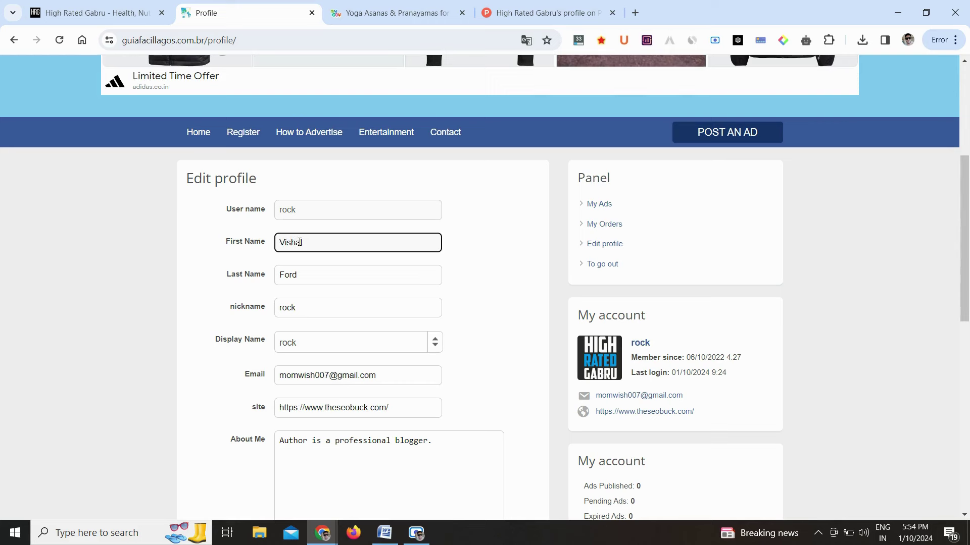
key(Tab)
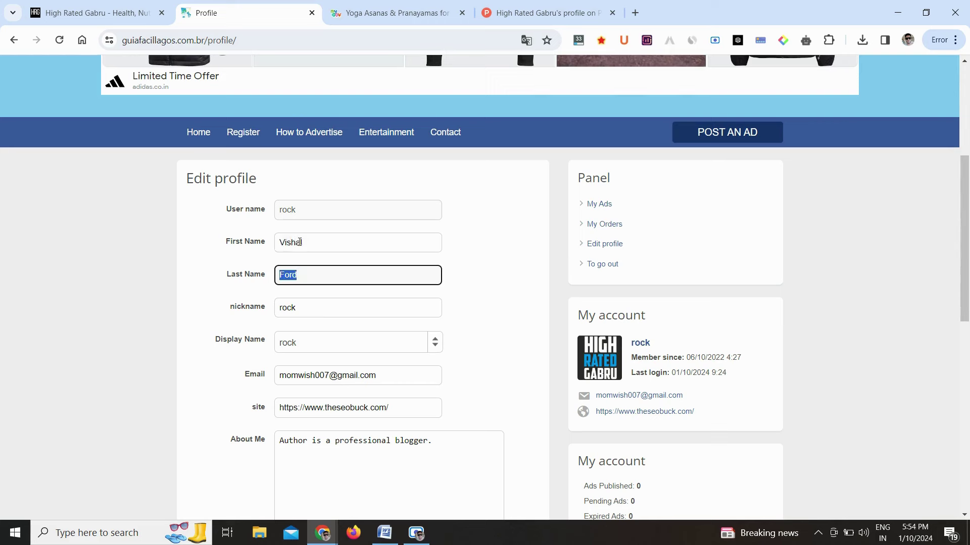
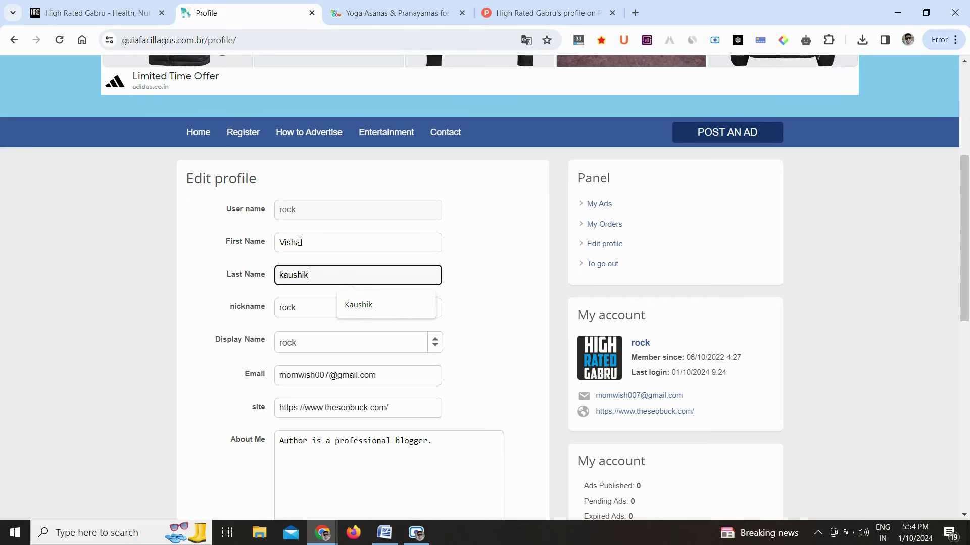
click(309, 313)
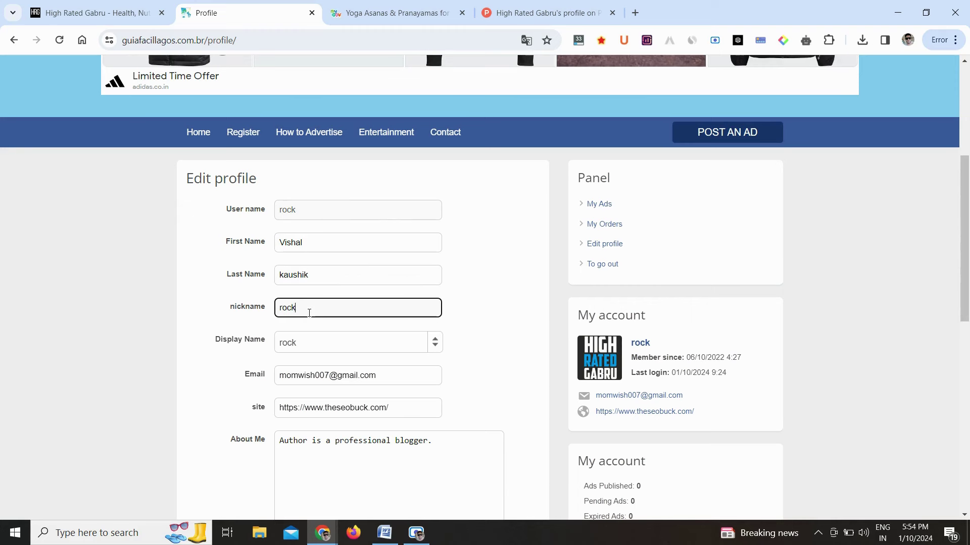
double_click(309, 313)
text(Rockson)
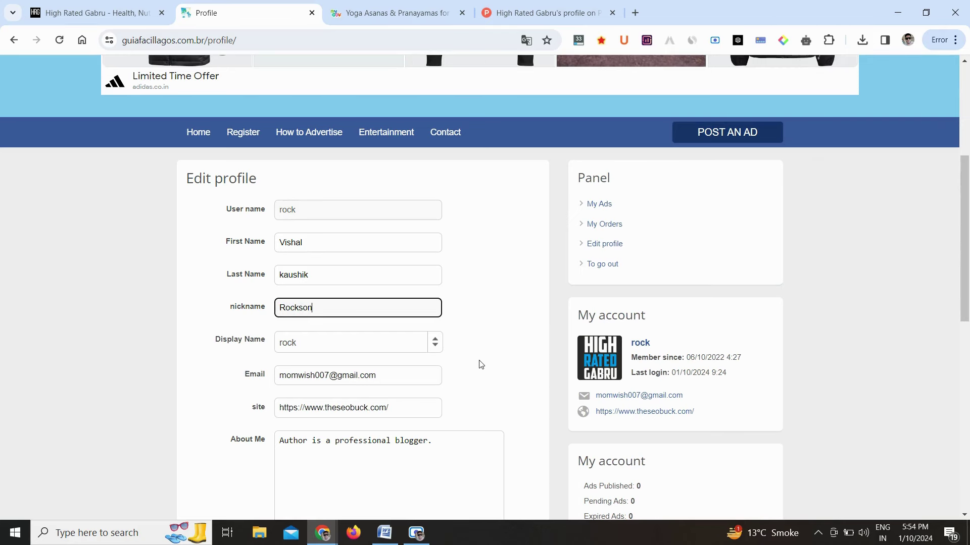
Extend the About Me text to end with ', content writer and youtuber'
scroll(481, 363, down, 2)
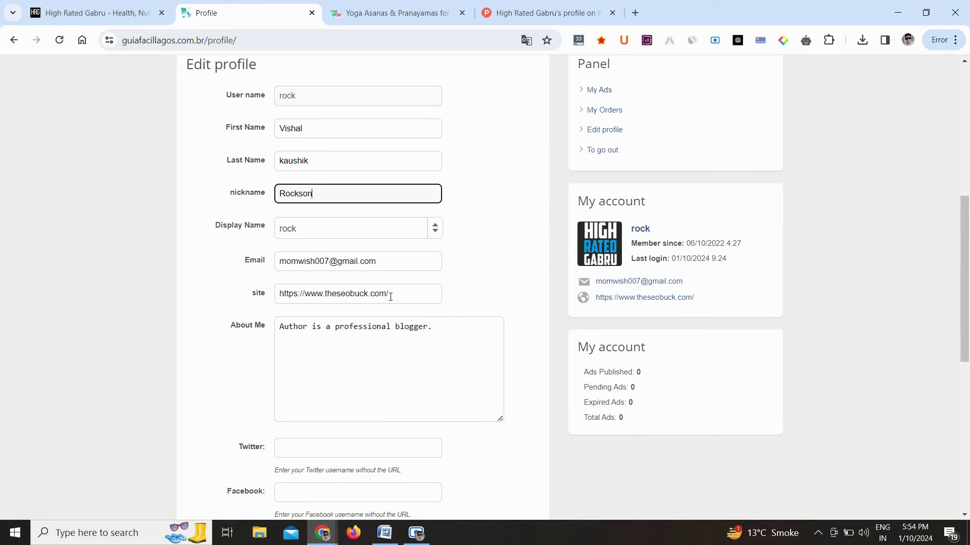
click(382, 297)
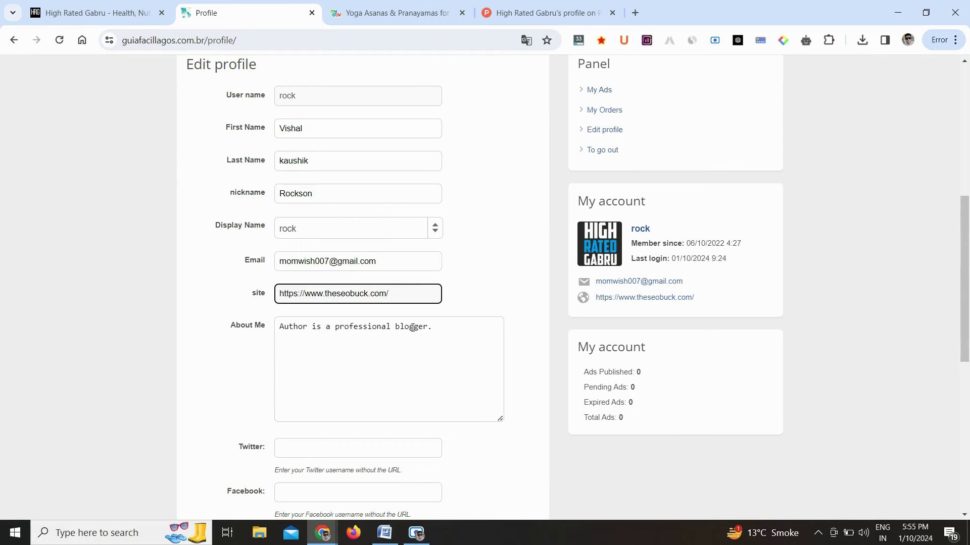
click(428, 325)
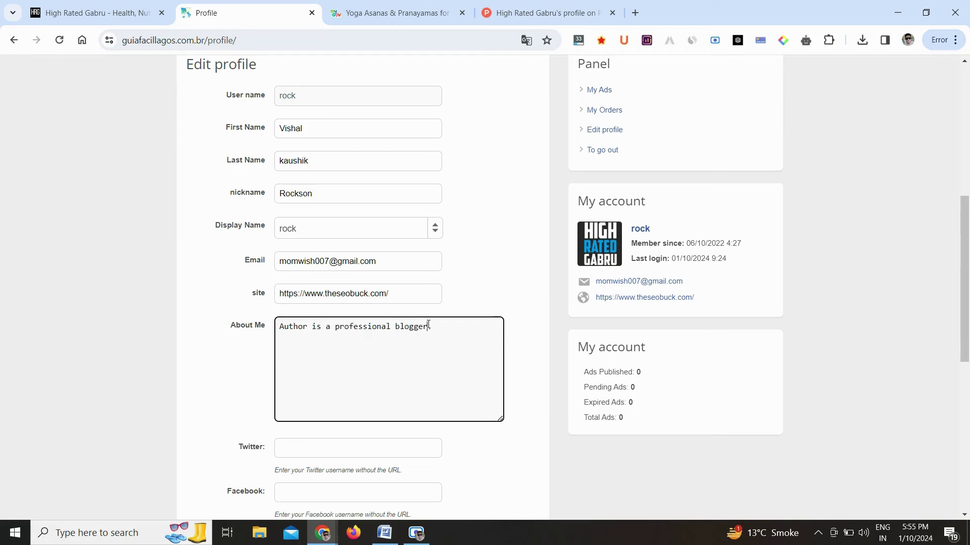
text(, content writer and youtuber)
scroll(519, 378, down, 2)
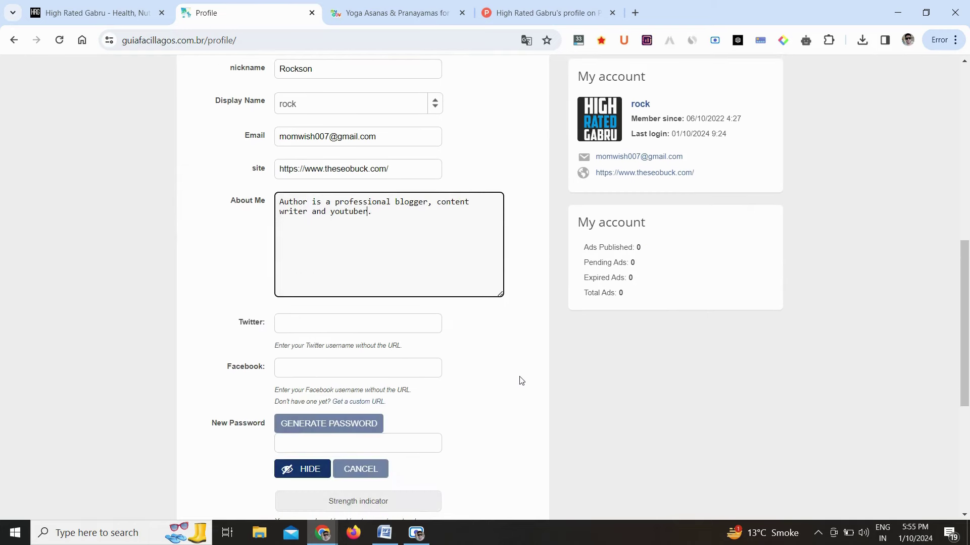
Check the Twitter and Facebook username fields, then click UPDATE YOUR PROFILE
click(333, 326)
click(328, 370)
scroll(444, 380, down, 2)
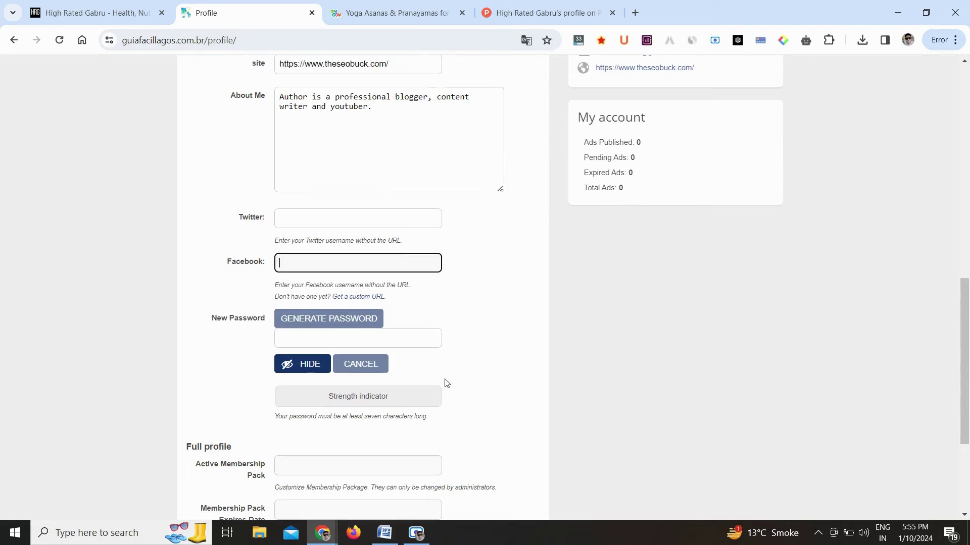
scroll(446, 384, down, 3)
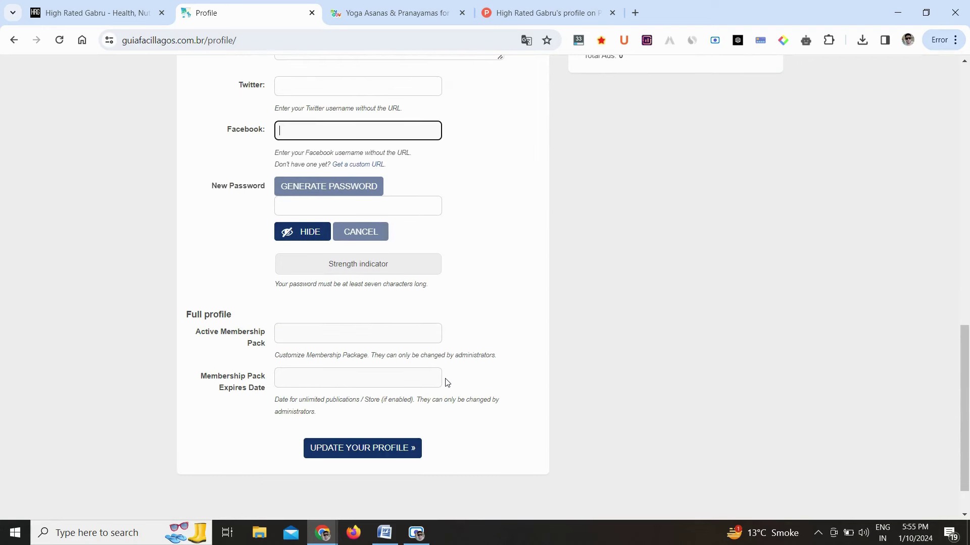
click(376, 450)
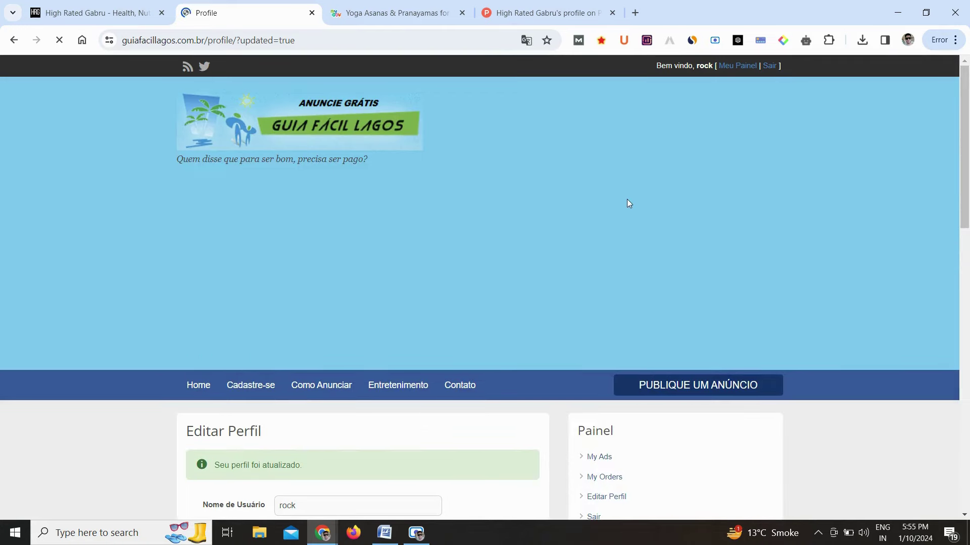
Open the public author page from the username link in the Minha Conta box
scroll(715, 147, down, 2)
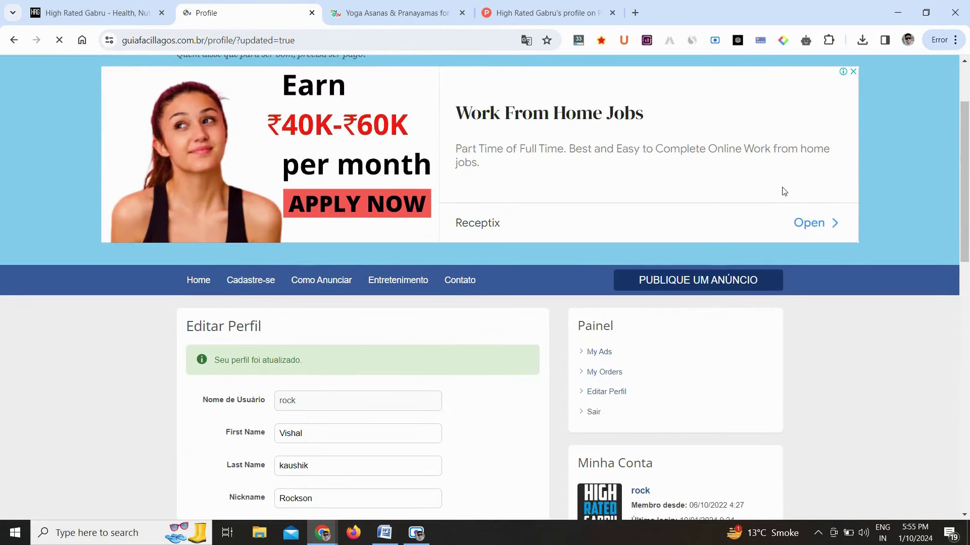
scroll(797, 211, down, 4)
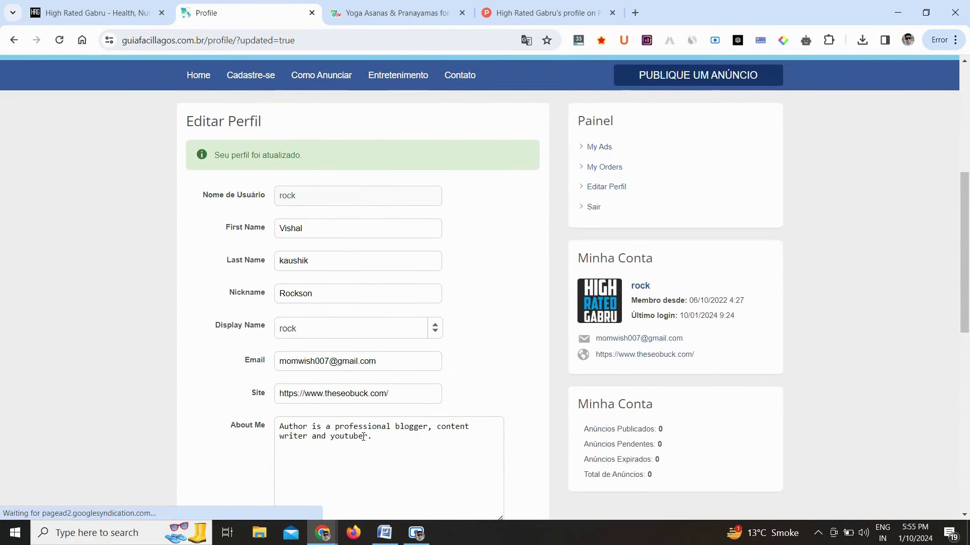
click(641, 288)
scroll(510, 349, down, 5)
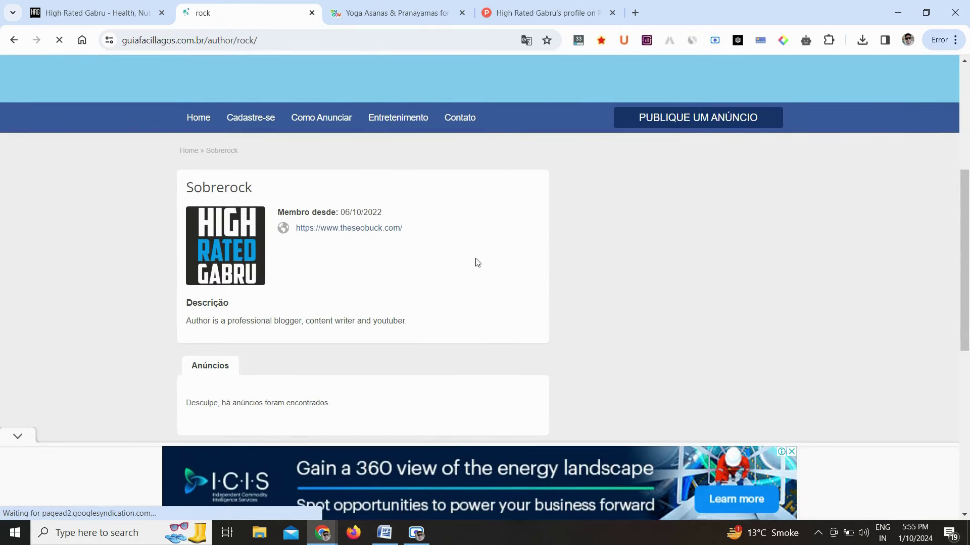
Inspect the website link's HTML, enable MozBar, and return to the Home page
right_click(363, 232)
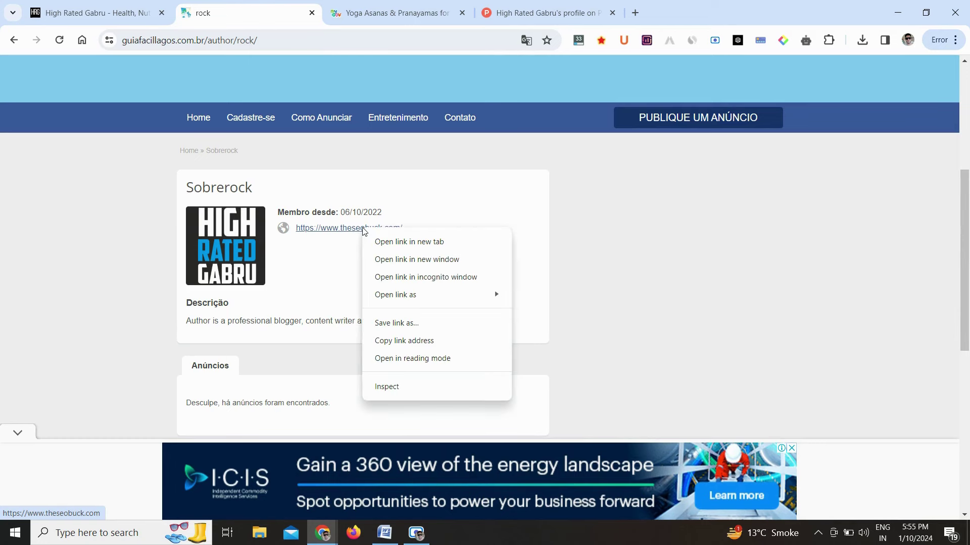
click(403, 386)
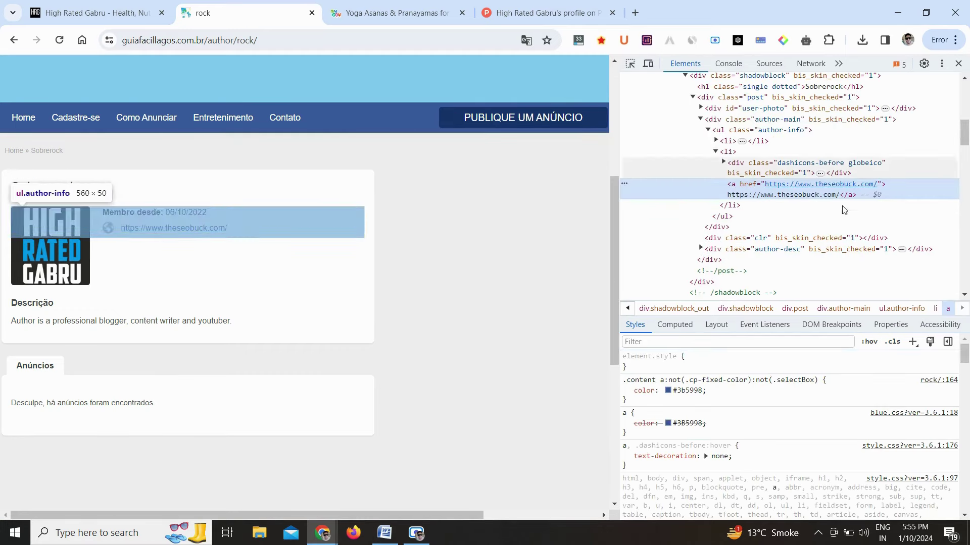
click(958, 63)
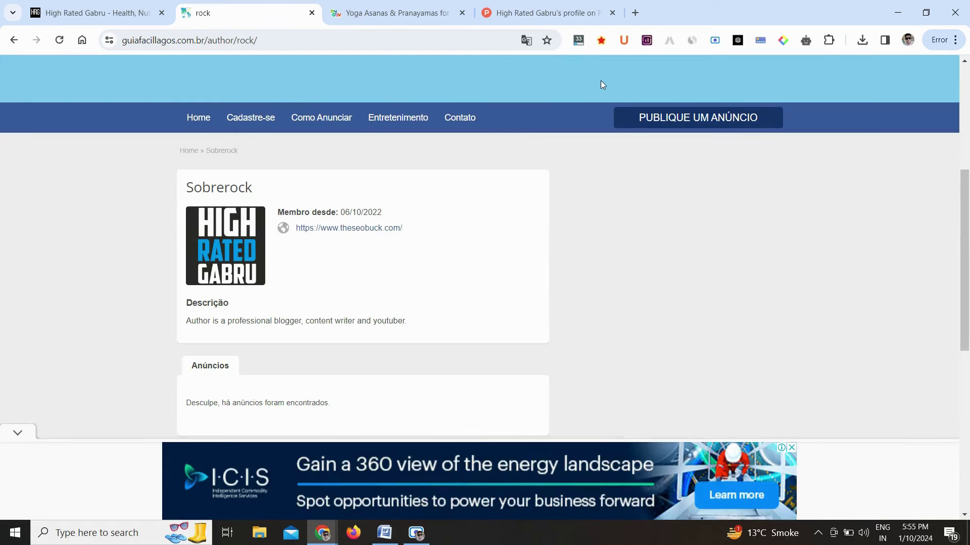
click(579, 40)
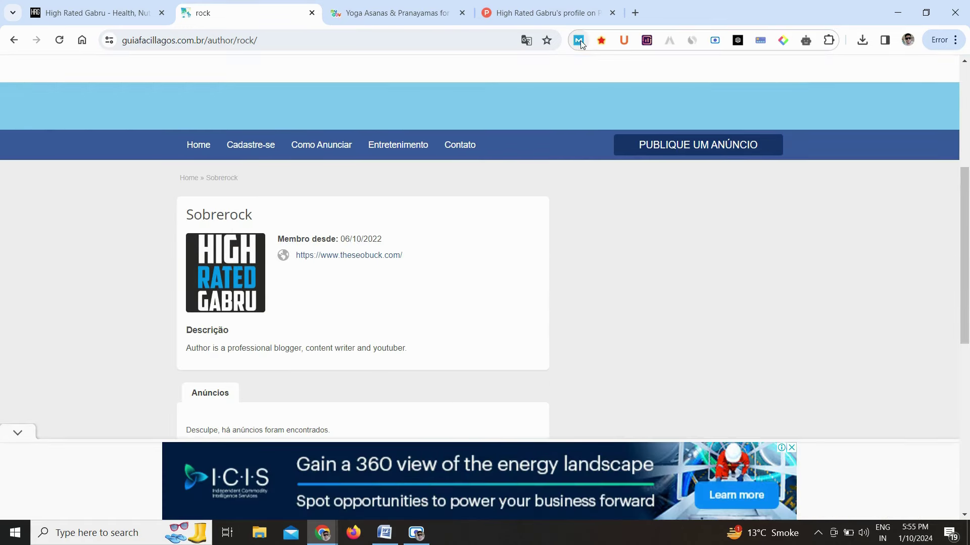
click(206, 153)
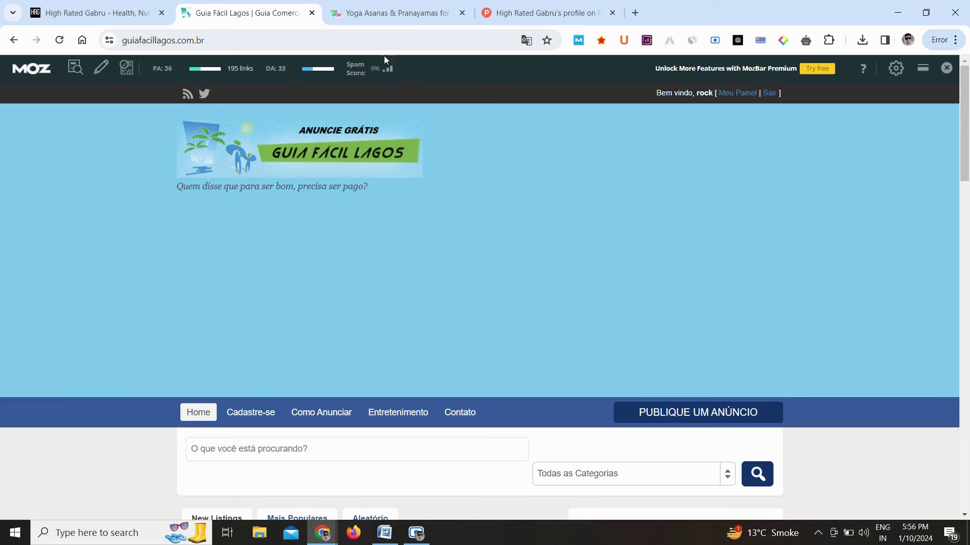
Review guiafacillagos.com.br's Similarweb ranks, visits, geography and traffic sources, then hide MozBar
click(693, 42)
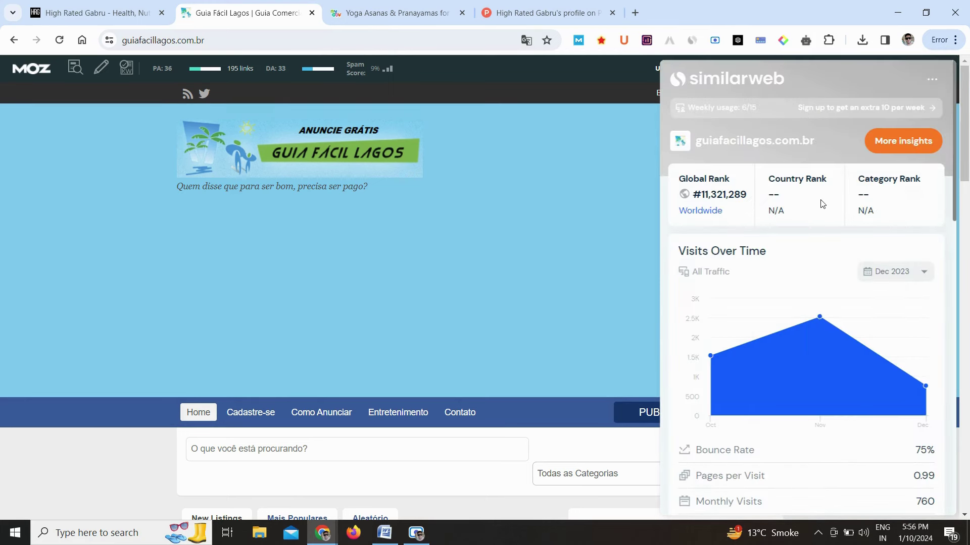
scroll(828, 247, down, 1)
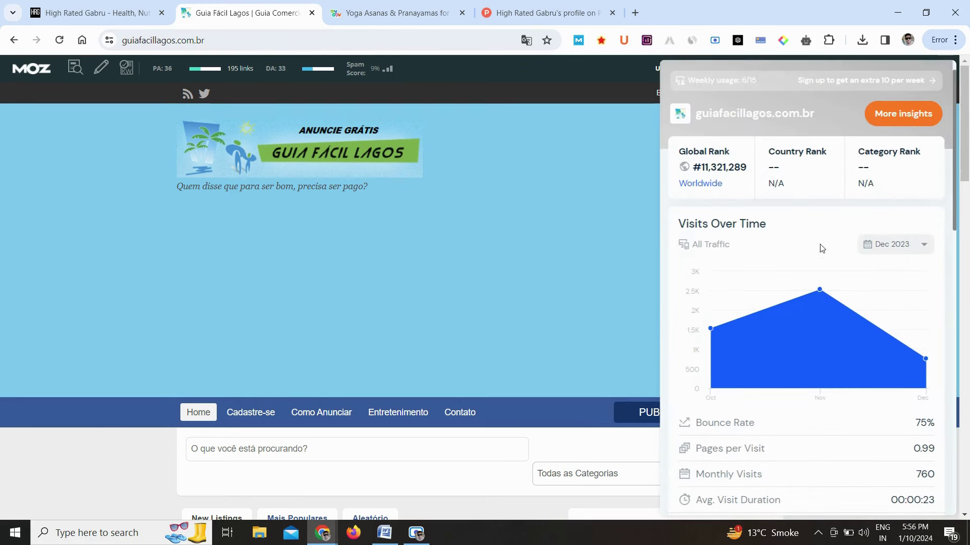
scroll(810, 285, down, 3)
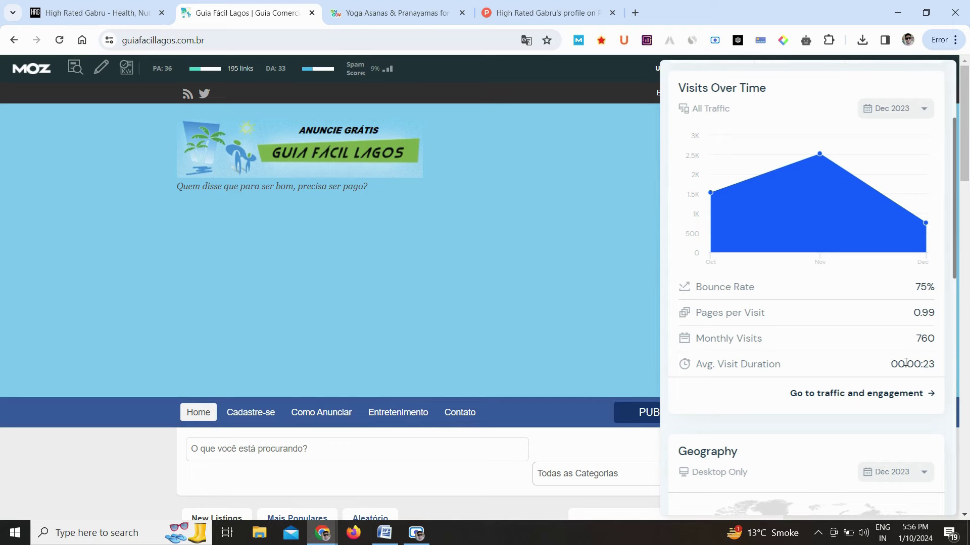
scroll(943, 368, down, 8)
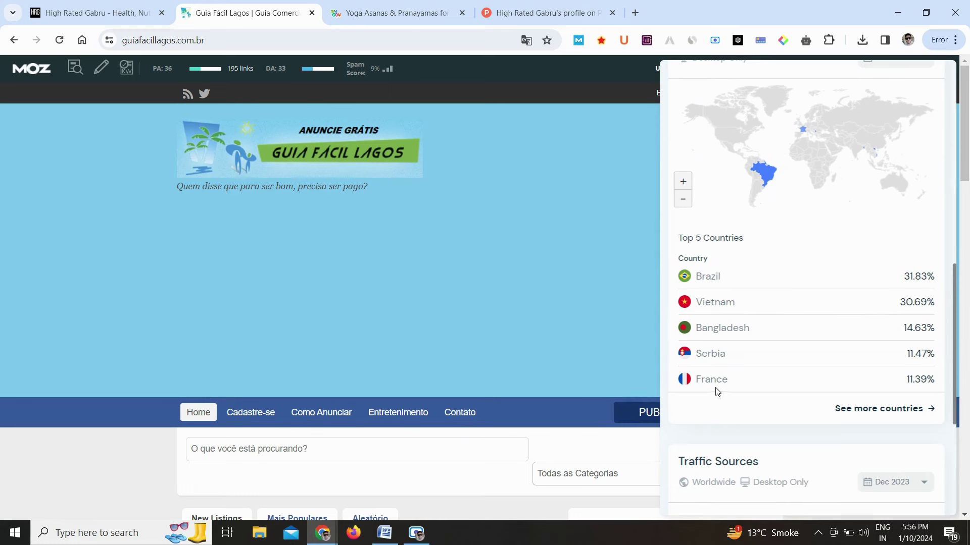
scroll(727, 391, down, 4)
scroll(728, 390, down, 1)
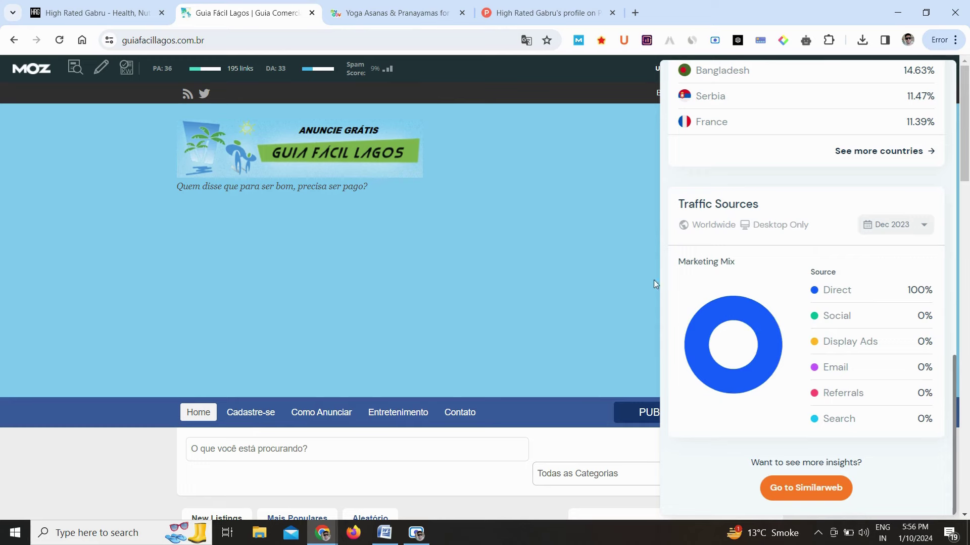
click(580, 41)
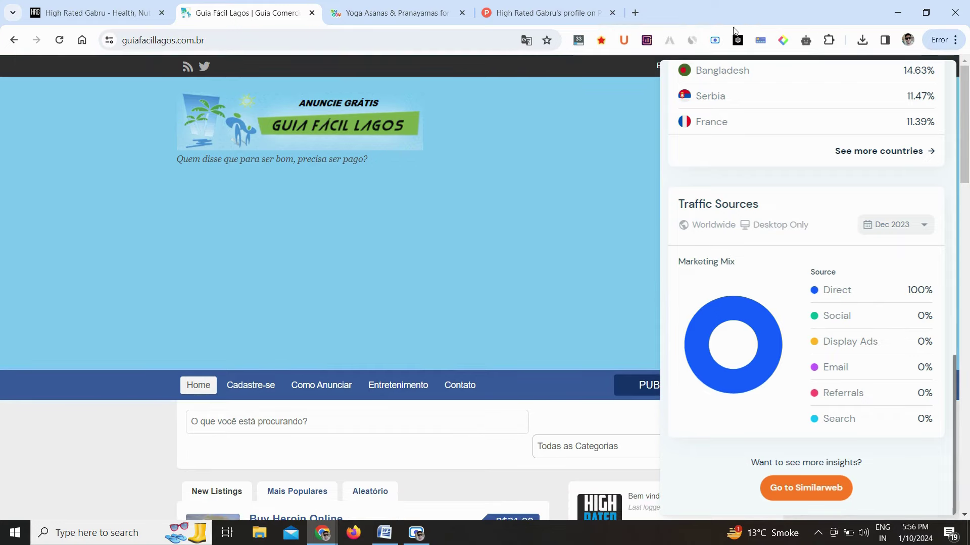
click(691, 41)
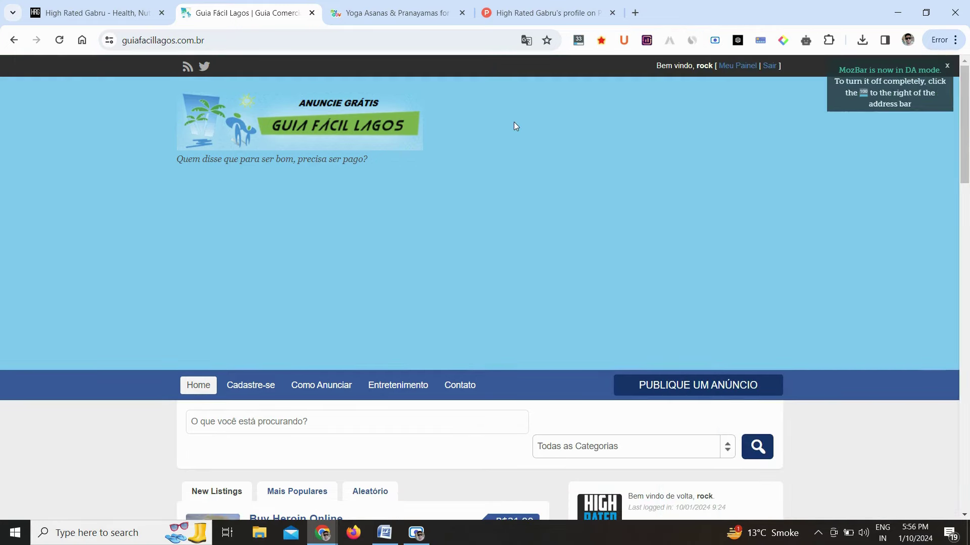
Sign in on MyGov Assam, then go back to the Yoga Asanas & Pranayamas talk page
click(407, 5)
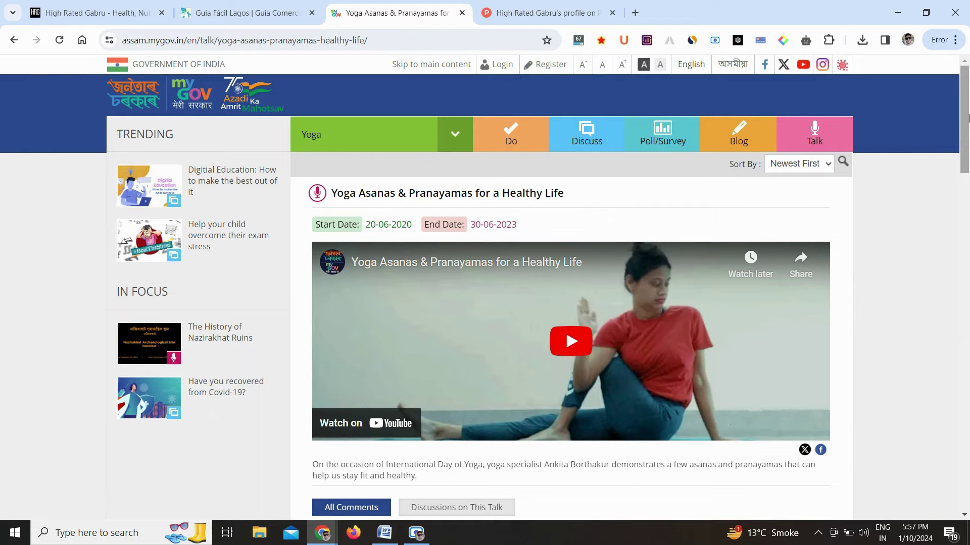
mouse_move(968, 118)
mouse_down()
mouse_move(968, 485)
mouse_move(968, 117)
mouse_up()
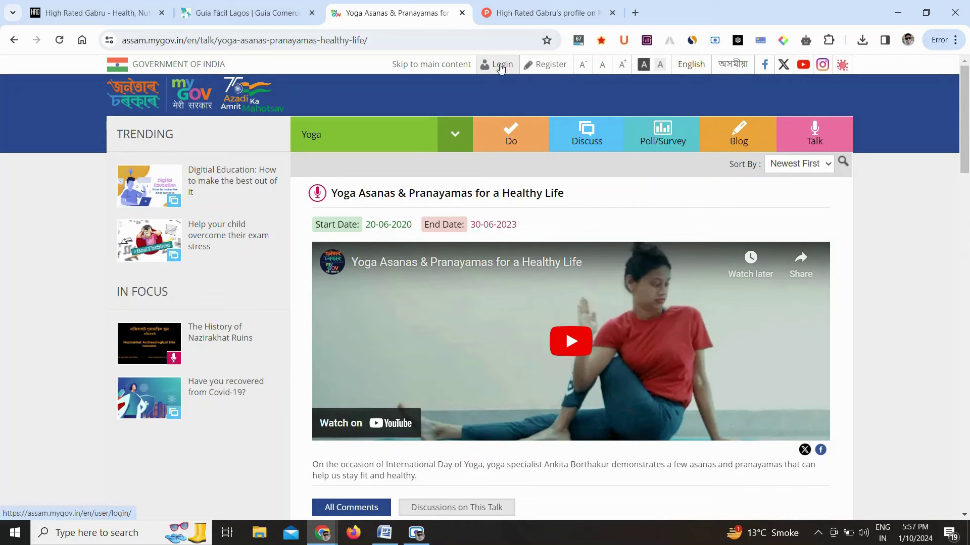
click(500, 66)
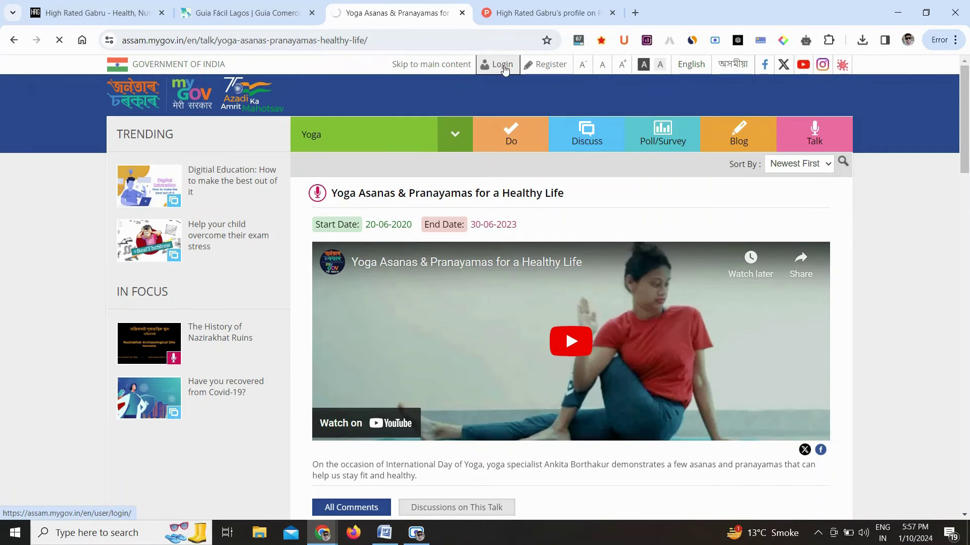
scroll(840, 233, down, 19)
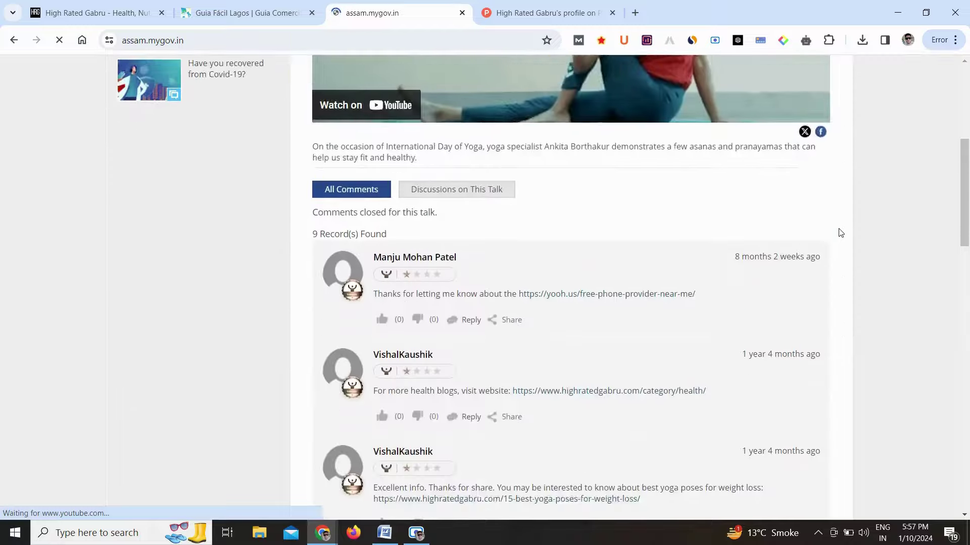
scroll(840, 233, down, 5)
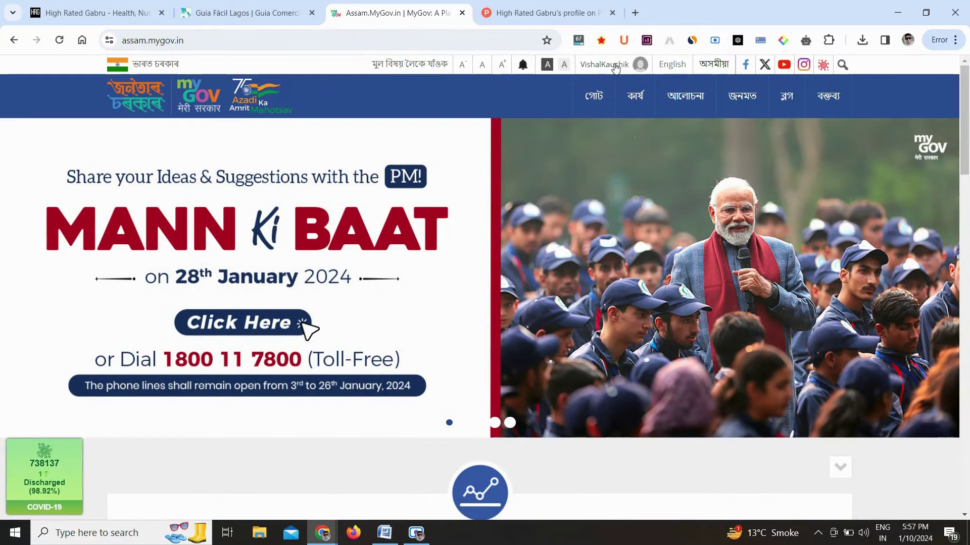
click(13, 41)
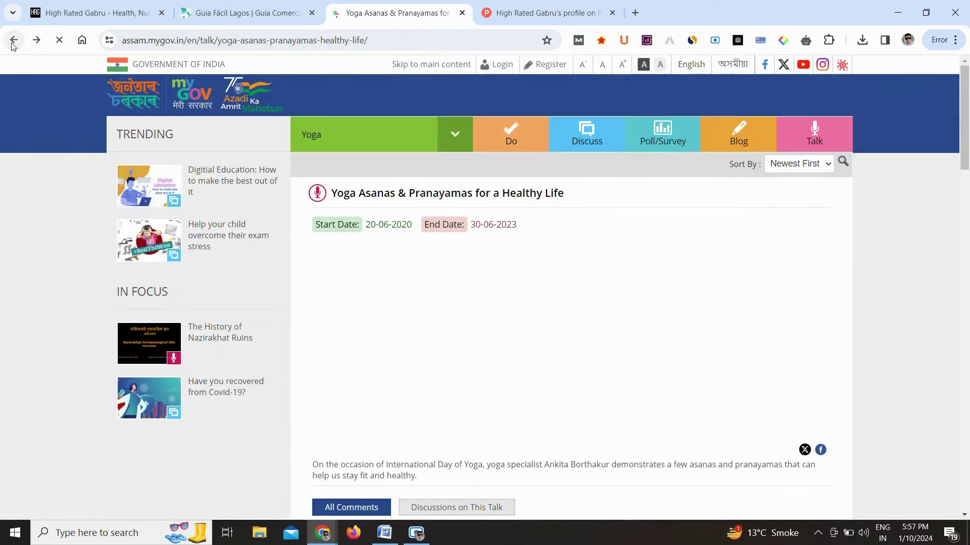
Scroll the yoga talk comments and click Reply to reach the Assamese version
scroll(968, 187, down, 15)
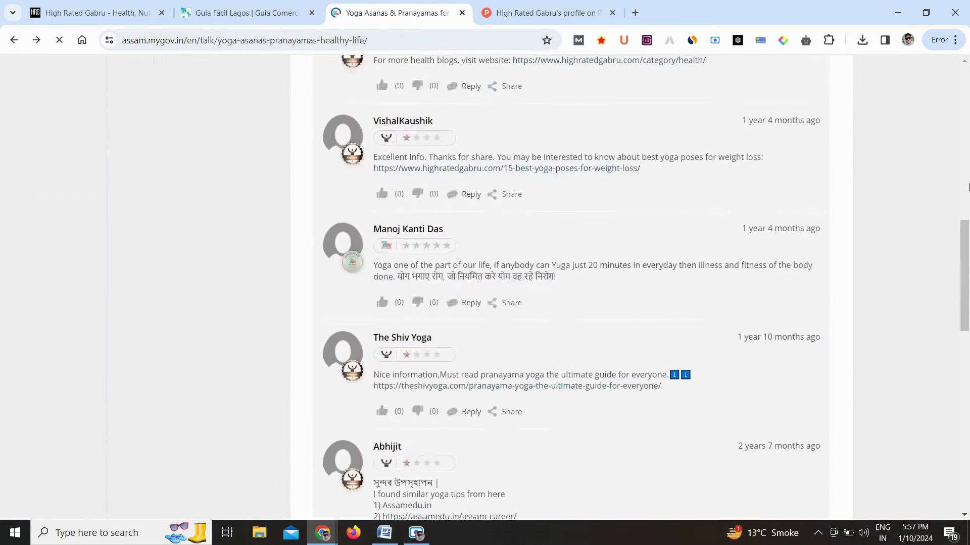
scroll(968, 187, down, 6)
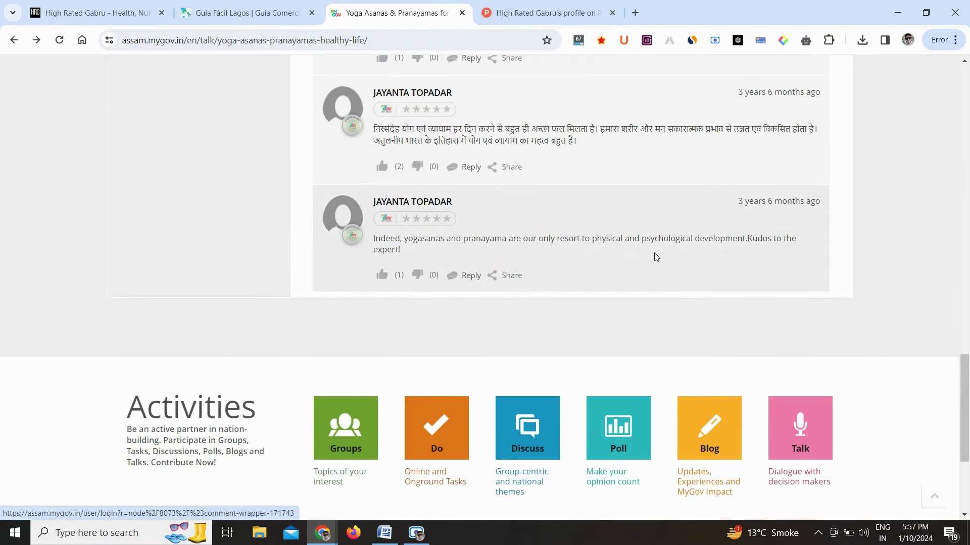
scroll(653, 253, up, 5)
scroll(655, 257, up, 3)
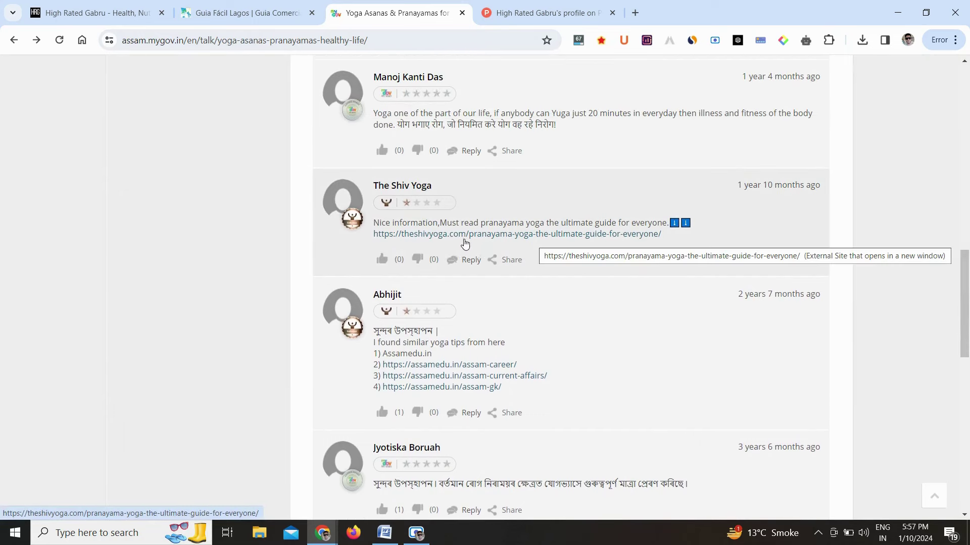
scroll(537, 220, up, 3)
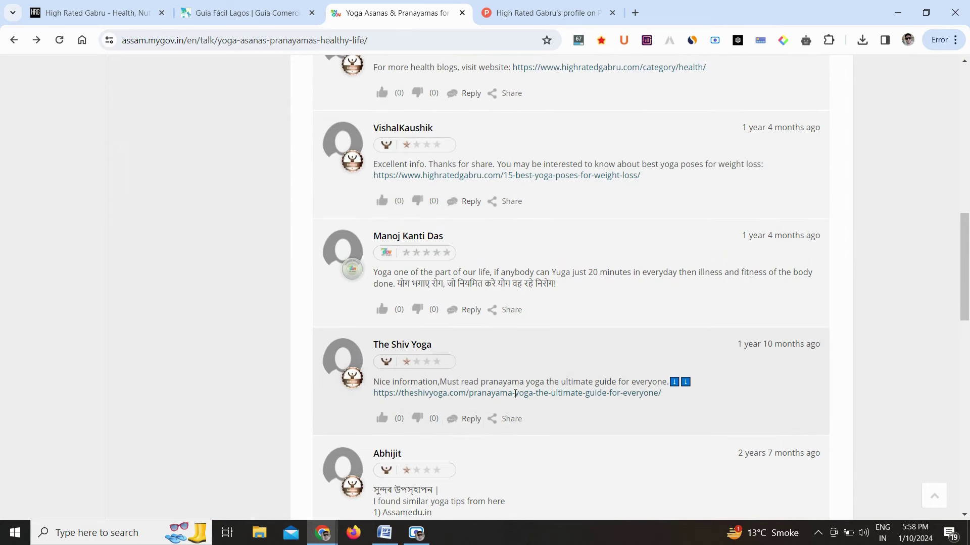
scroll(477, 231, up, 2)
scroll(477, 231, up, 1)
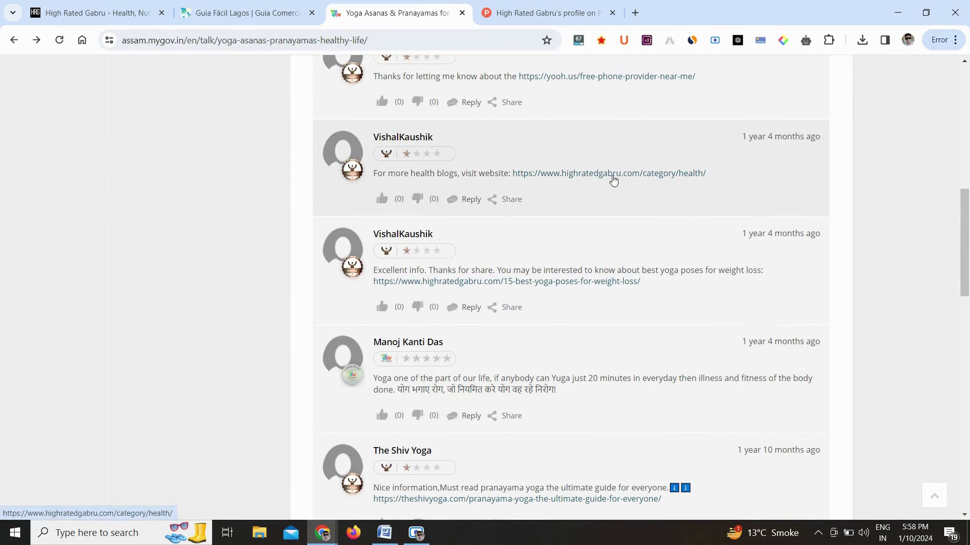
click(461, 203)
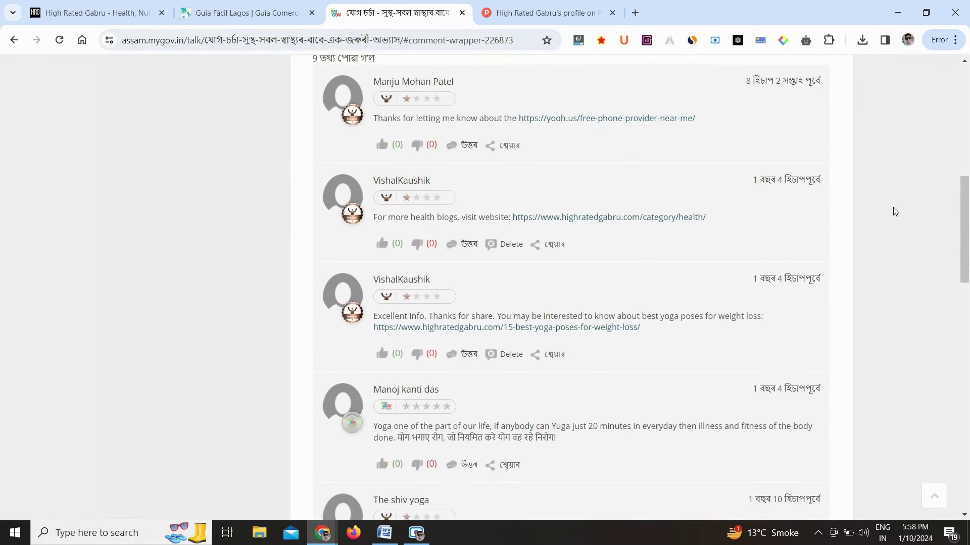
Translate the MyGov Assam thread into English and dismiss the translation prompt
right_click(872, 188)
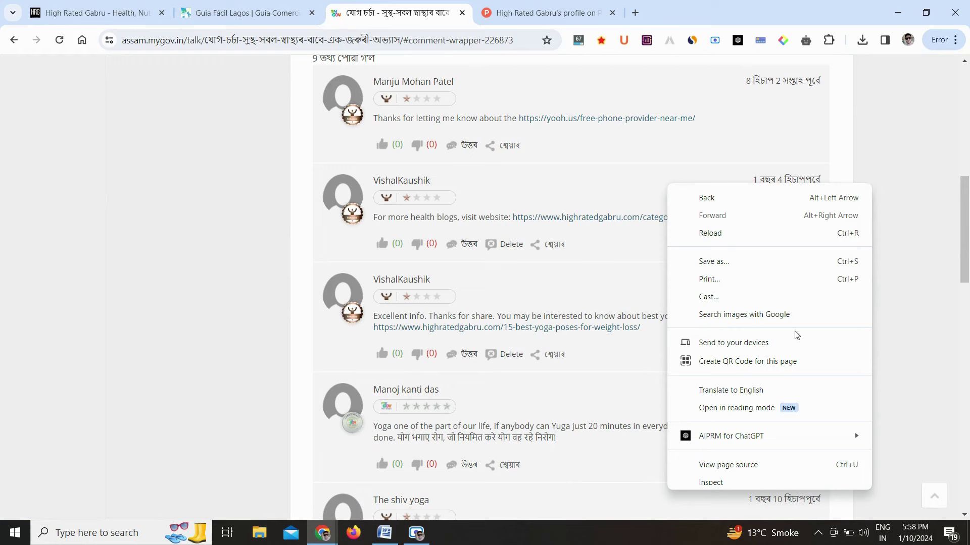
click(763, 387)
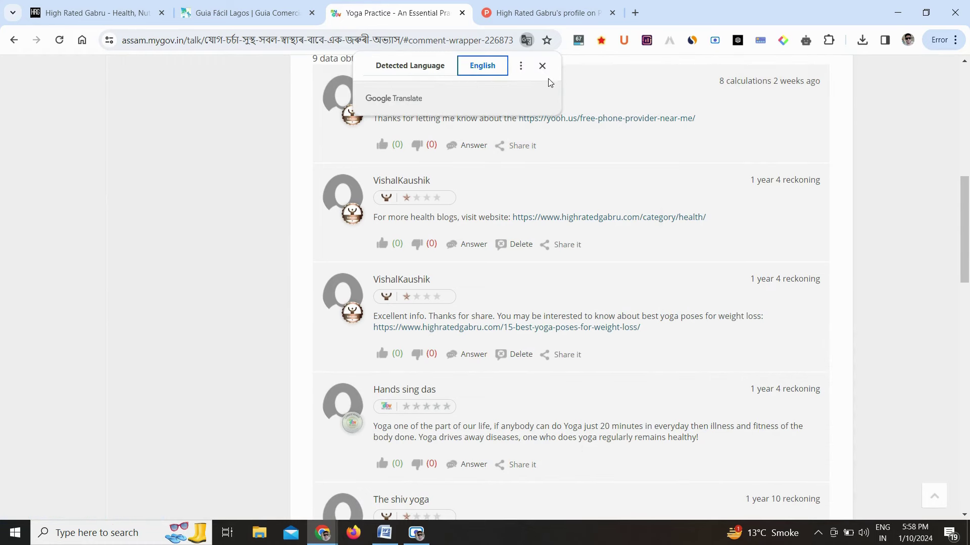
click(542, 66)
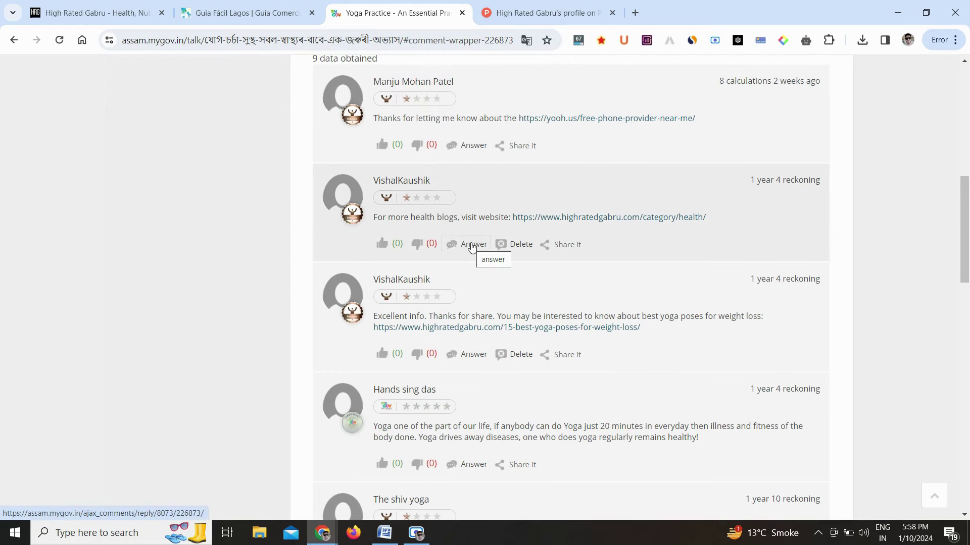
Open a reply box under the health-blogs comment, then switch to the High Rated Gabru tab
scroll(471, 246, up, 5)
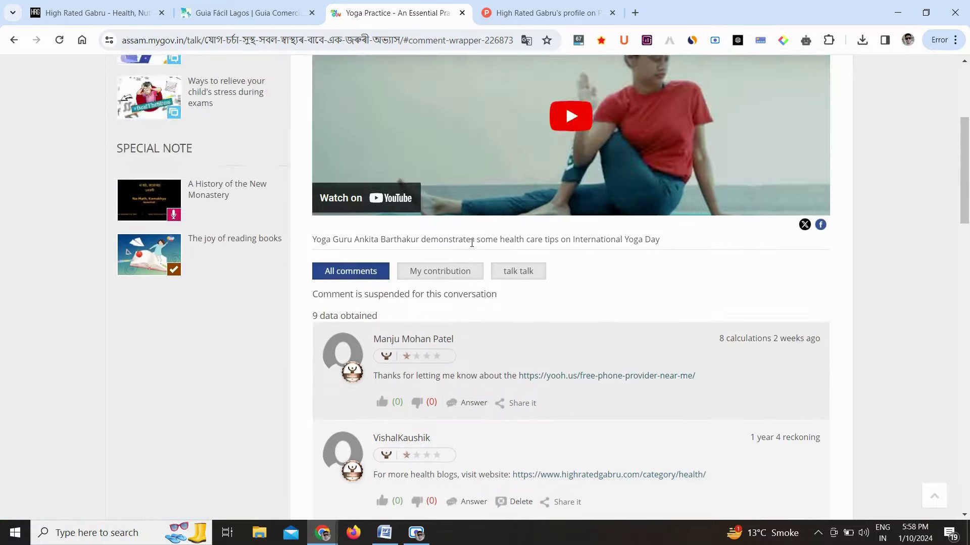
scroll(472, 243, down, 3)
scroll(471, 243, down, 2)
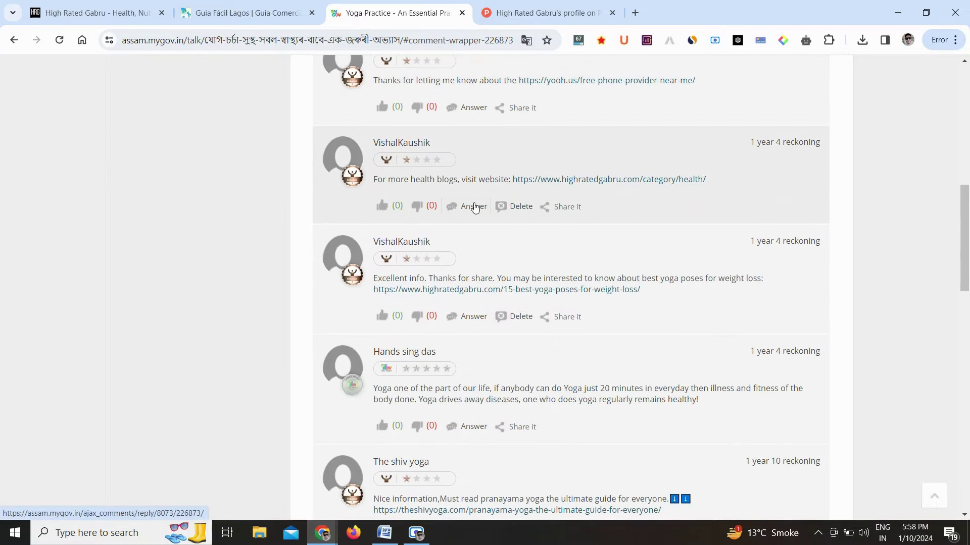
click(460, 207)
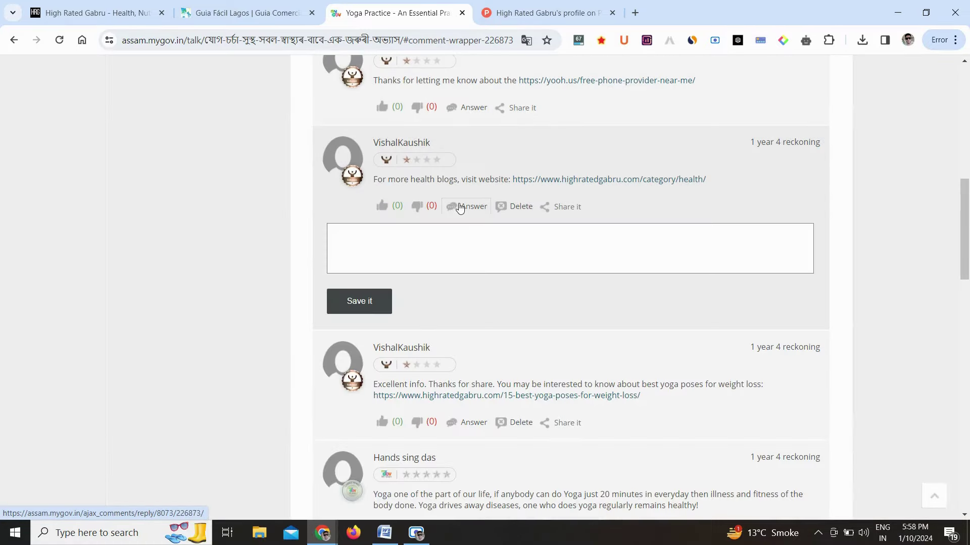
click(412, 233)
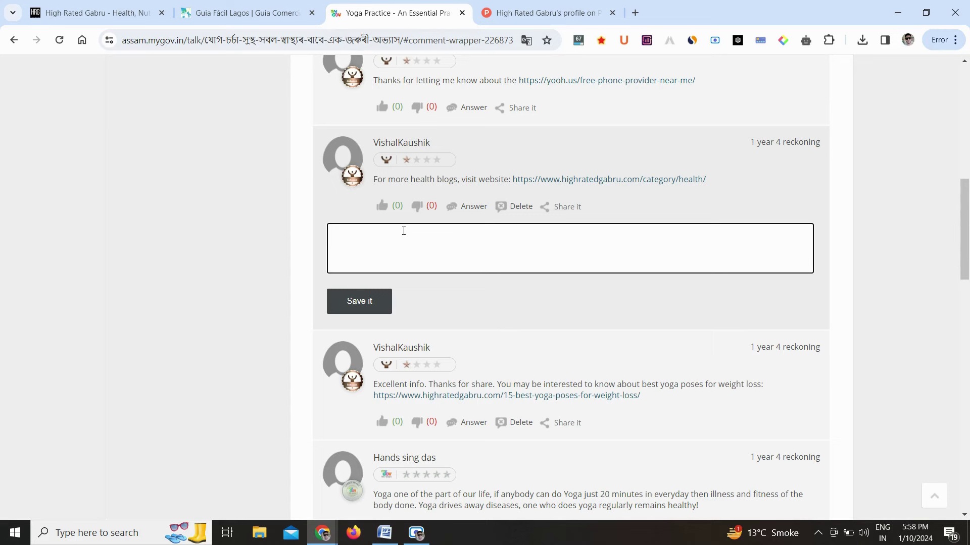
click(102, 5)
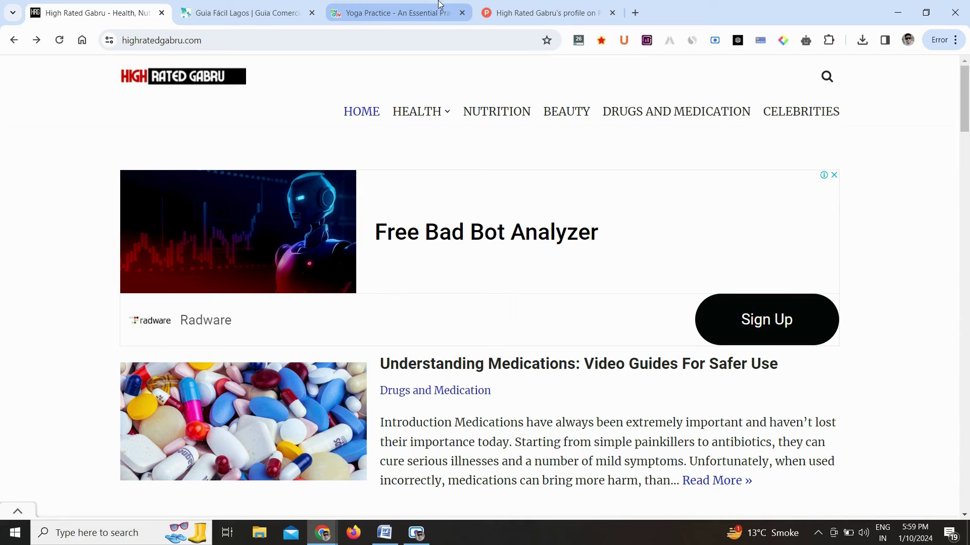
Load technicalcrow.blogspot.com in a new browser tab
click(633, 13)
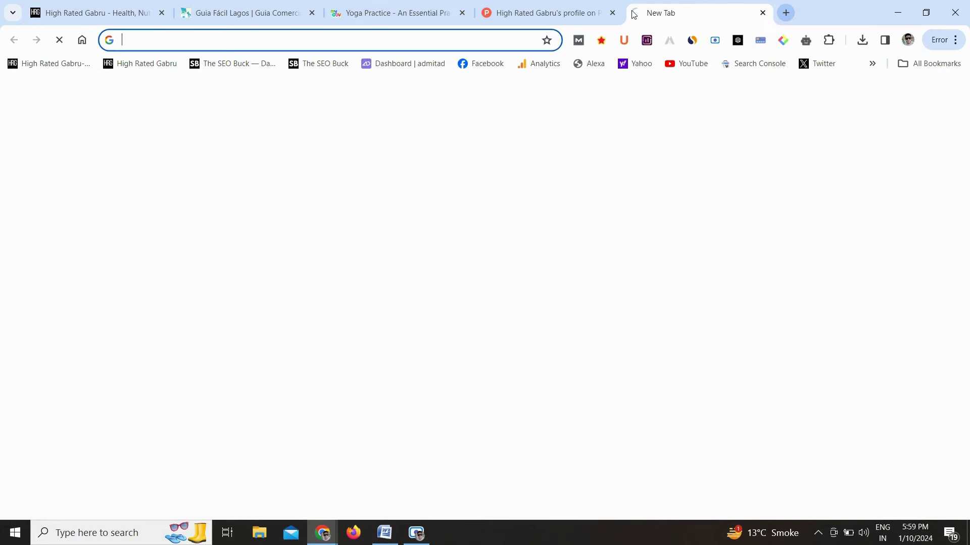
text(tec)
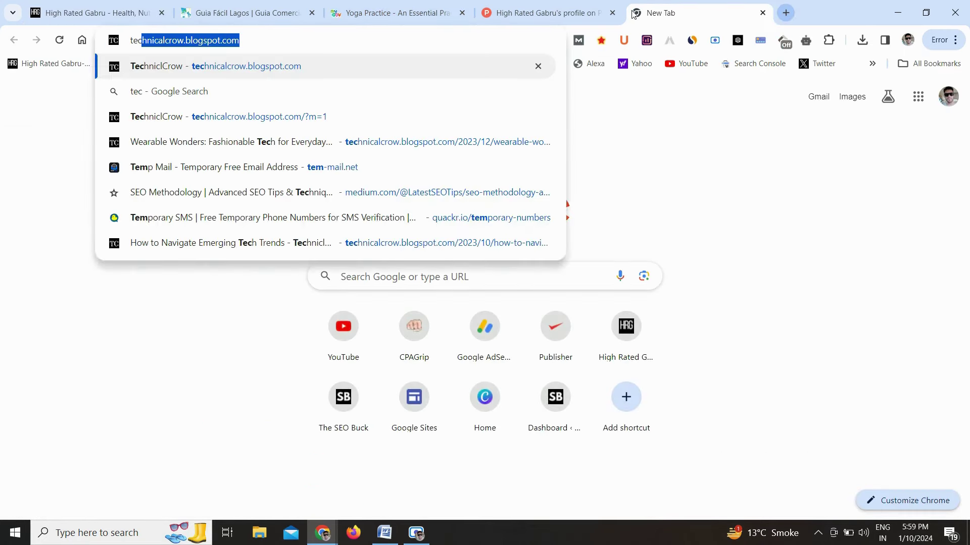
key(ctrl+a)
key(ctrl+c)
key(Return)
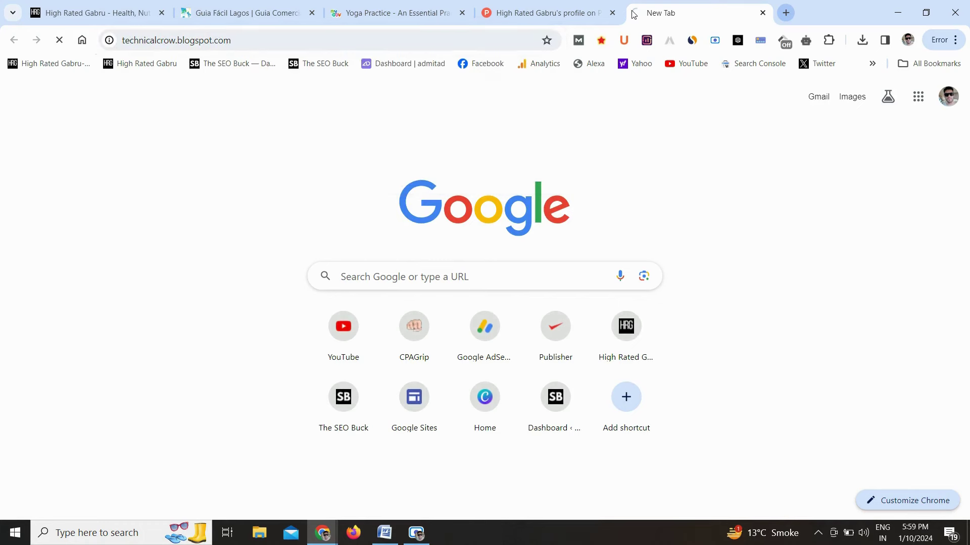
Post the reply "Nice website content....Keep it up!" with the technicalcrow.blogspot.com link below it
click(400, 8)
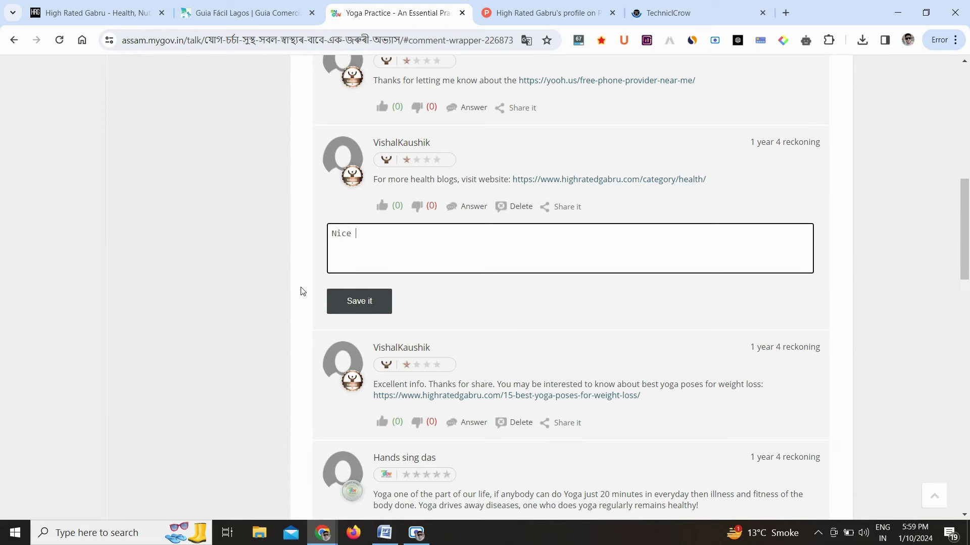
text(website content....Keep it up!)
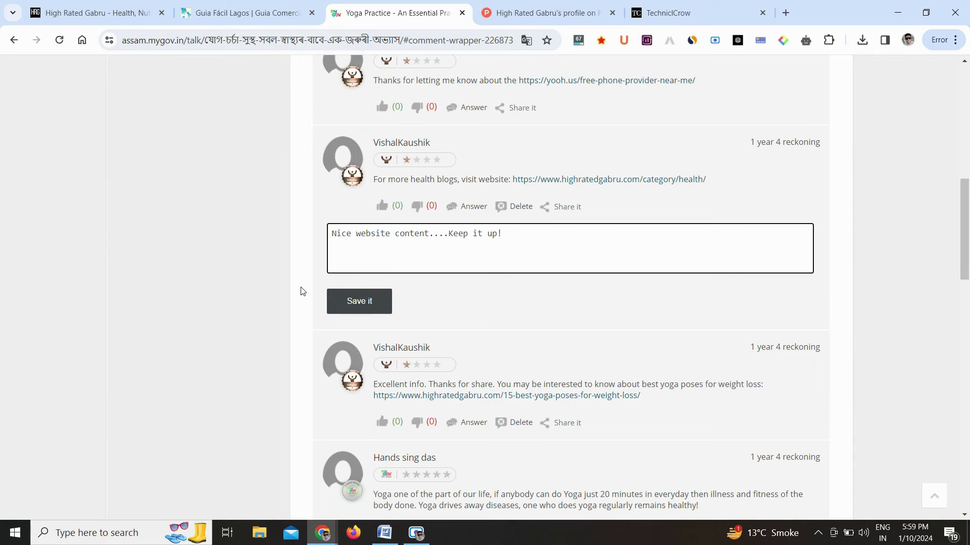
key(Return)
key(ctrl+v)
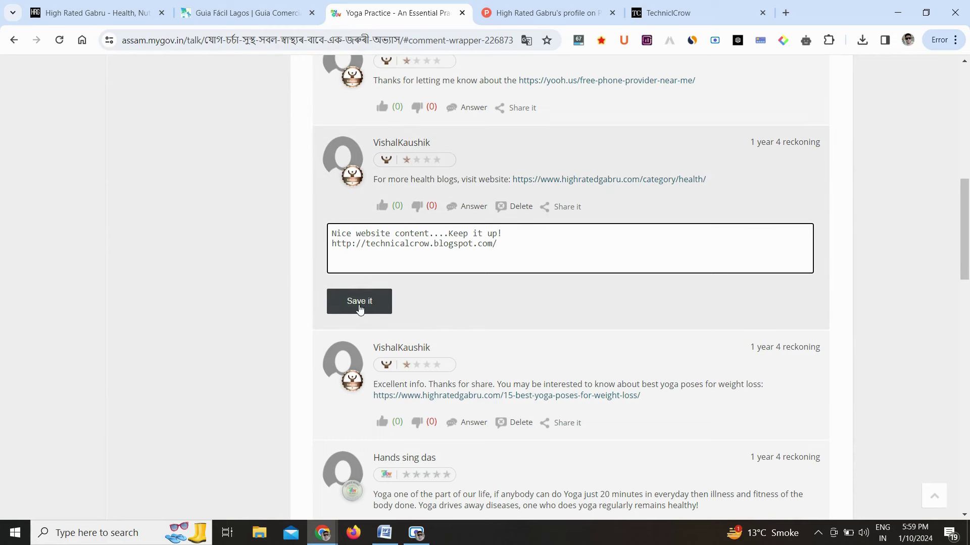
click(363, 307)
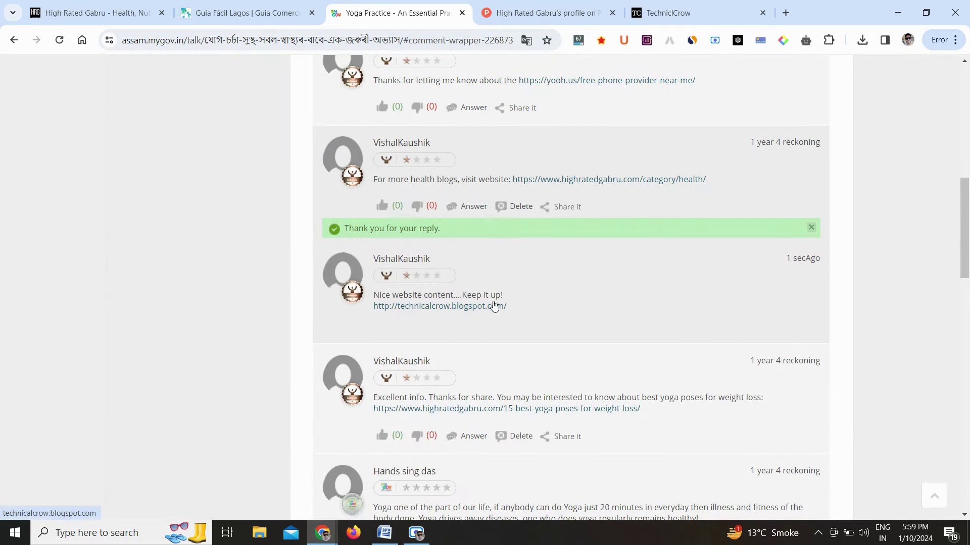
Inspect the posted link's HTML, then show MozBar metrics: PA 34, 18% spam score
right_click(461, 307)
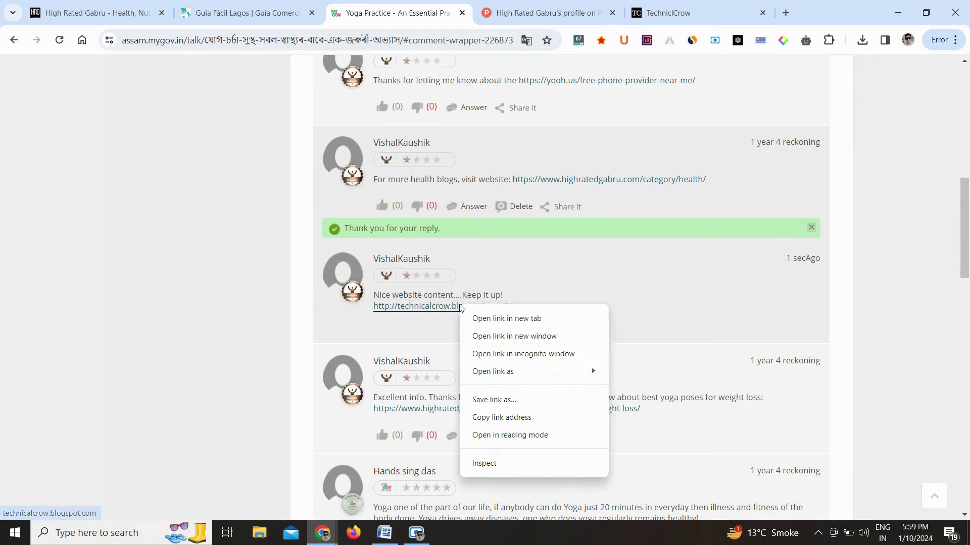
click(500, 463)
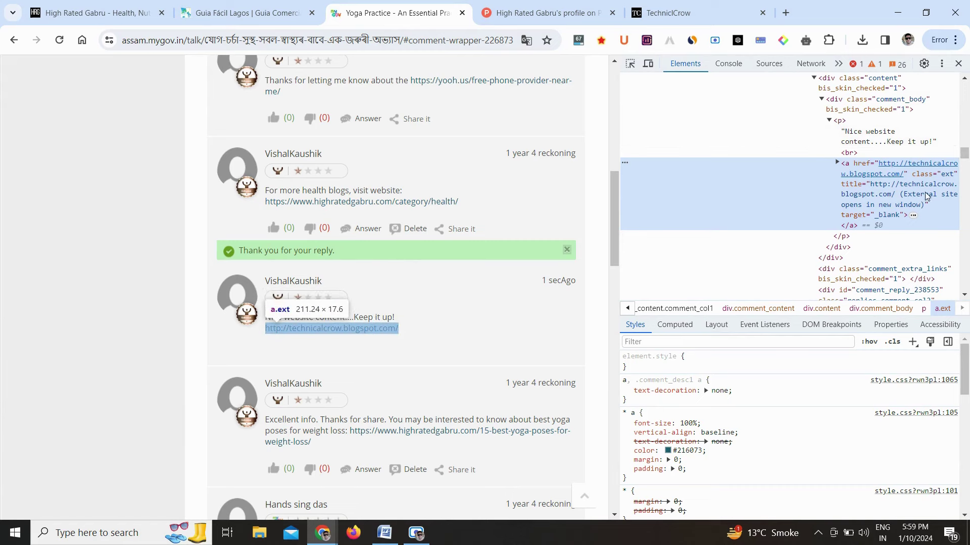
click(958, 63)
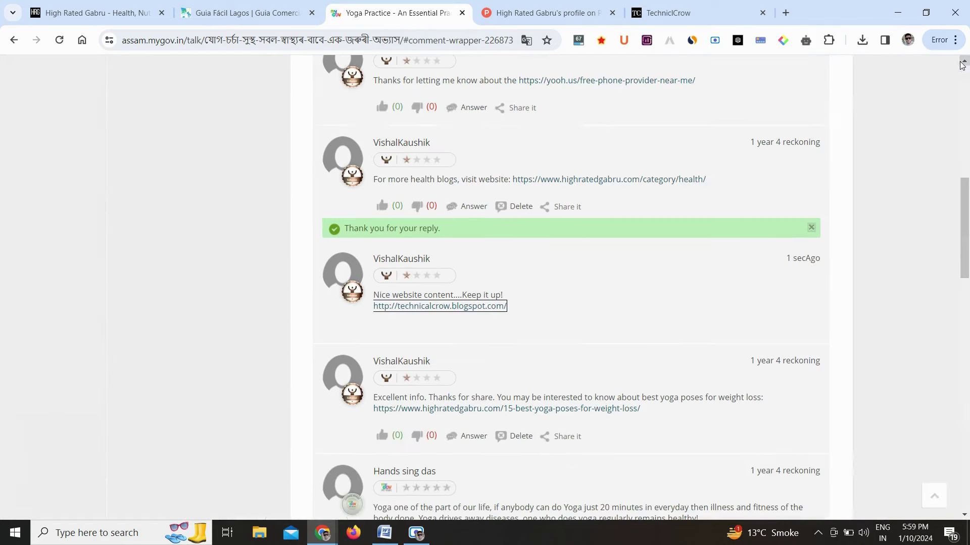
click(580, 41)
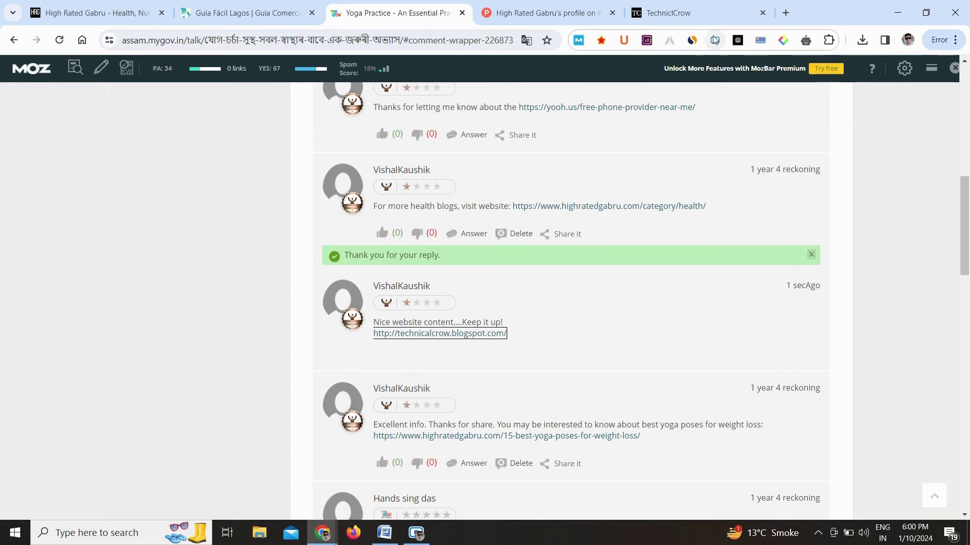
click(692, 41)
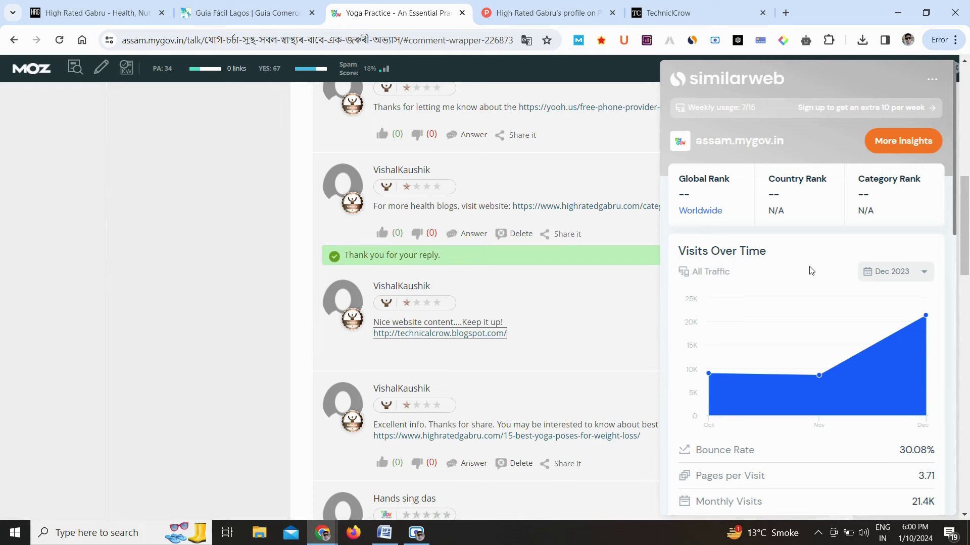
scroll(808, 271, down, 1)
scroll(810, 271, down, 3)
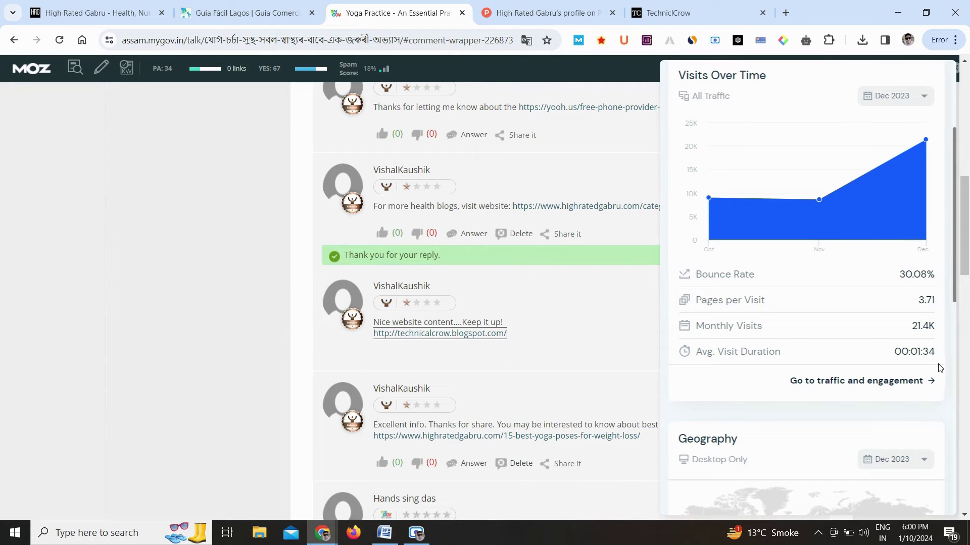
scroll(948, 365, down, 10)
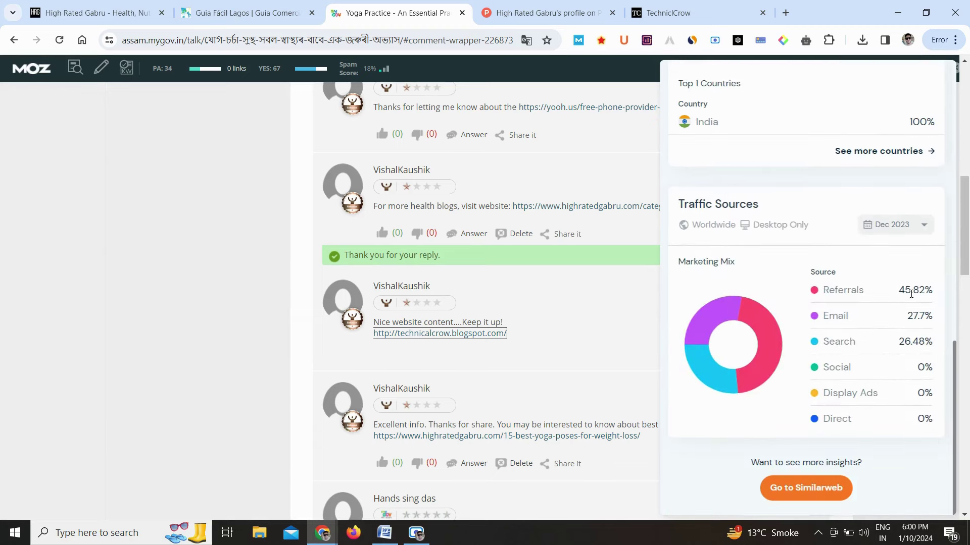
scroll(914, 298, up, 1)
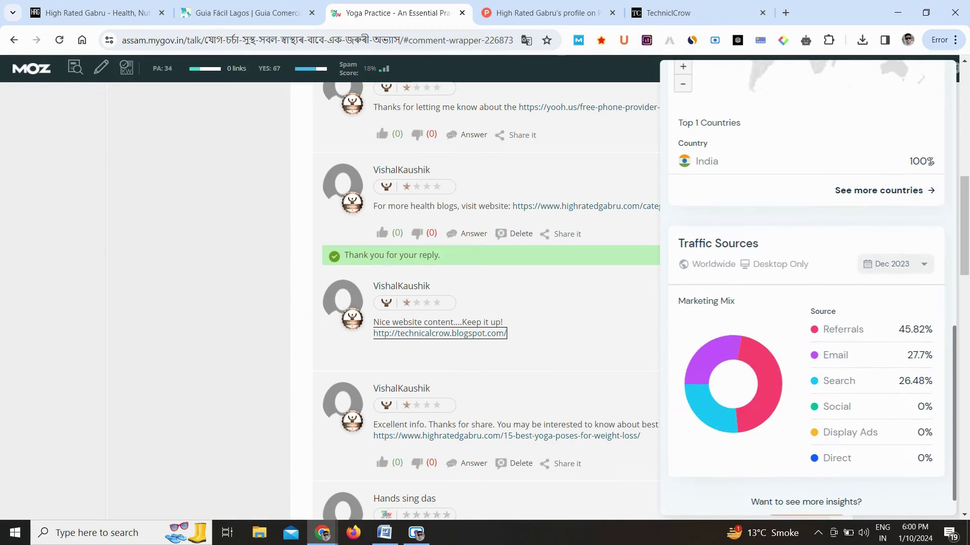
scroll(874, 277, down, 1)
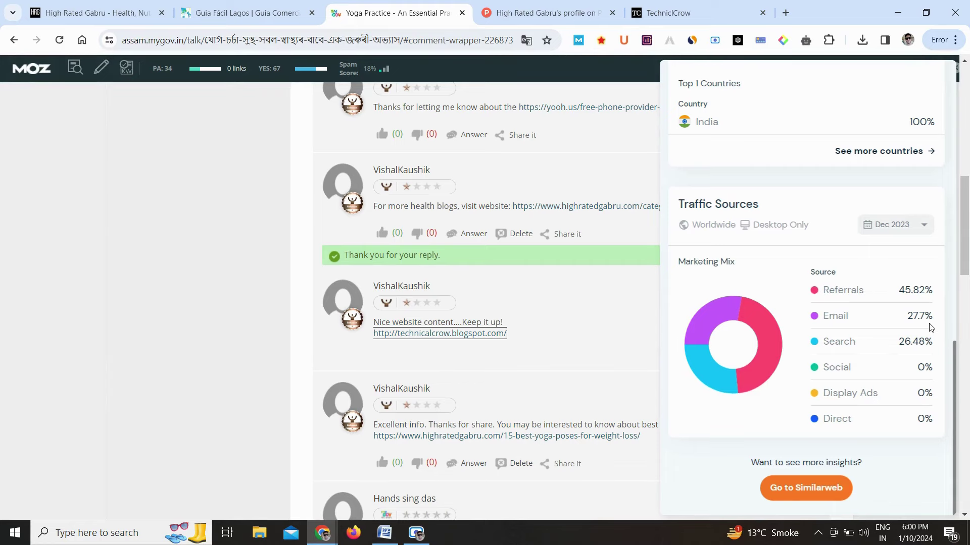
click(632, 166)
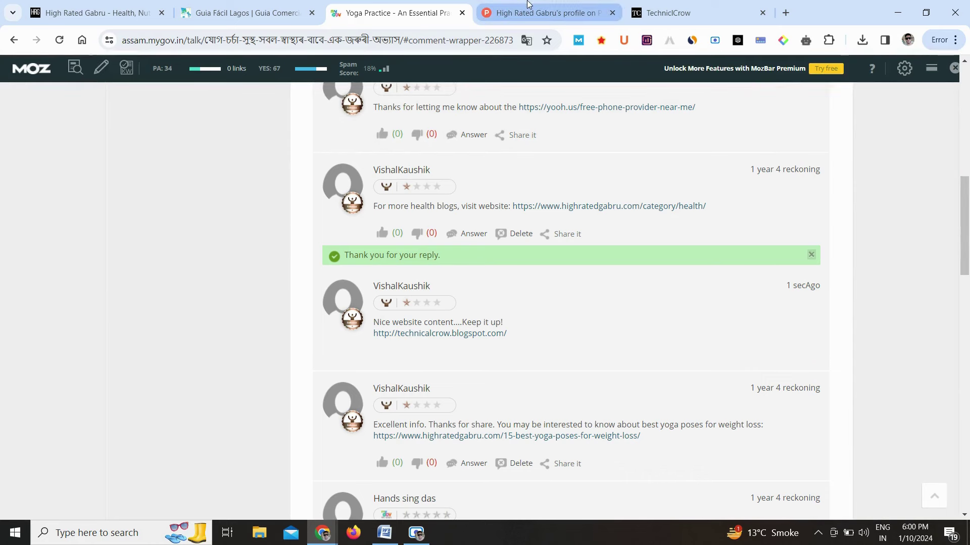
Log out of the High Rated Gabru Product Hunt account
click(528, 4)
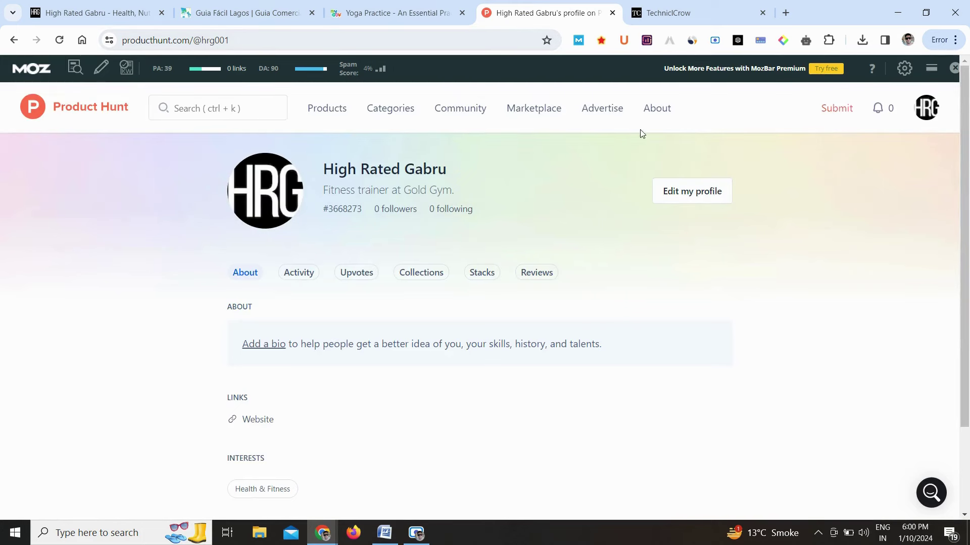
mouse_move(928, 112)
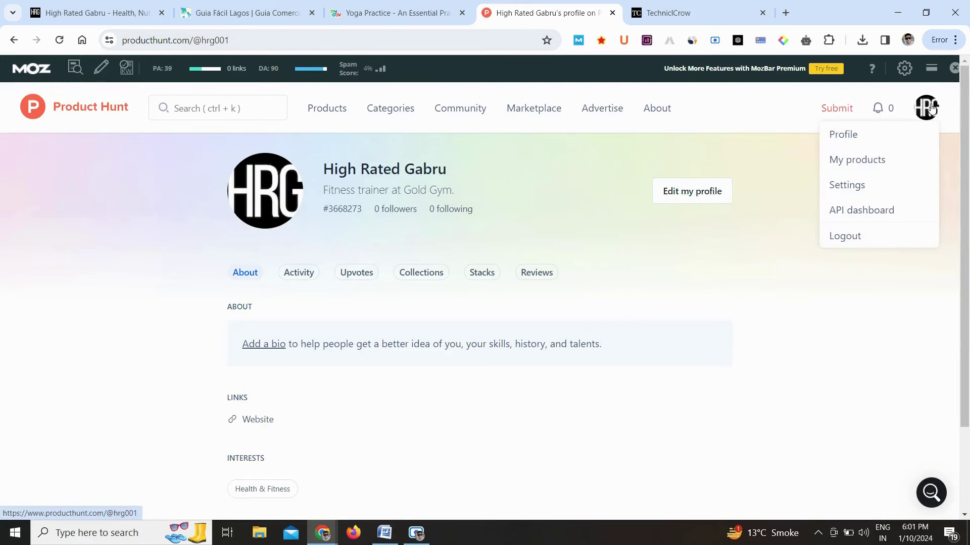
click(855, 235)
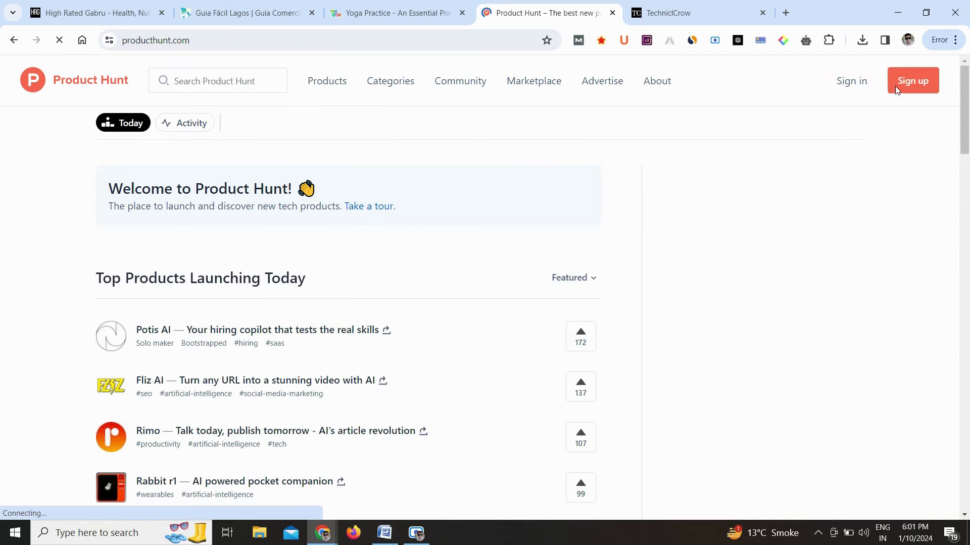
Sign back into Product Hunt with a Google account
click(918, 82)
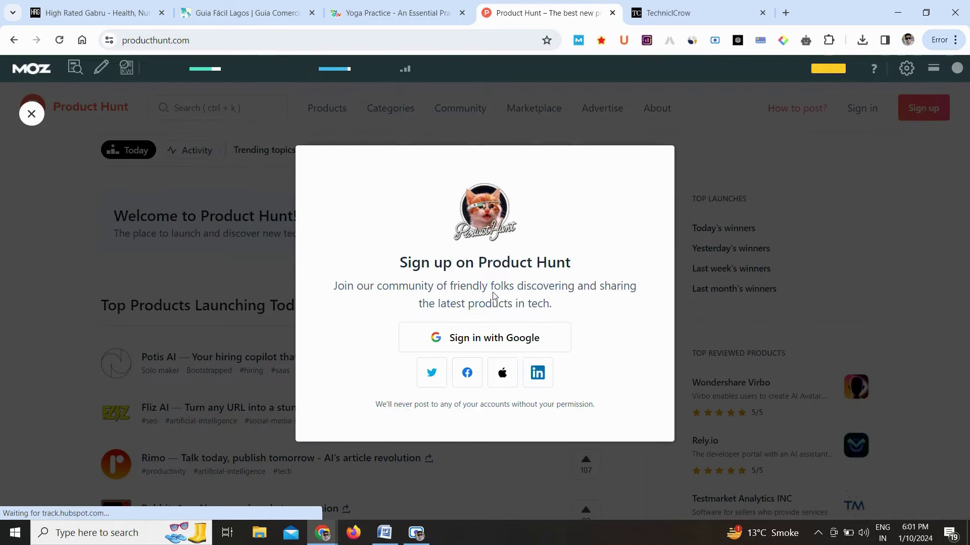
click(483, 339)
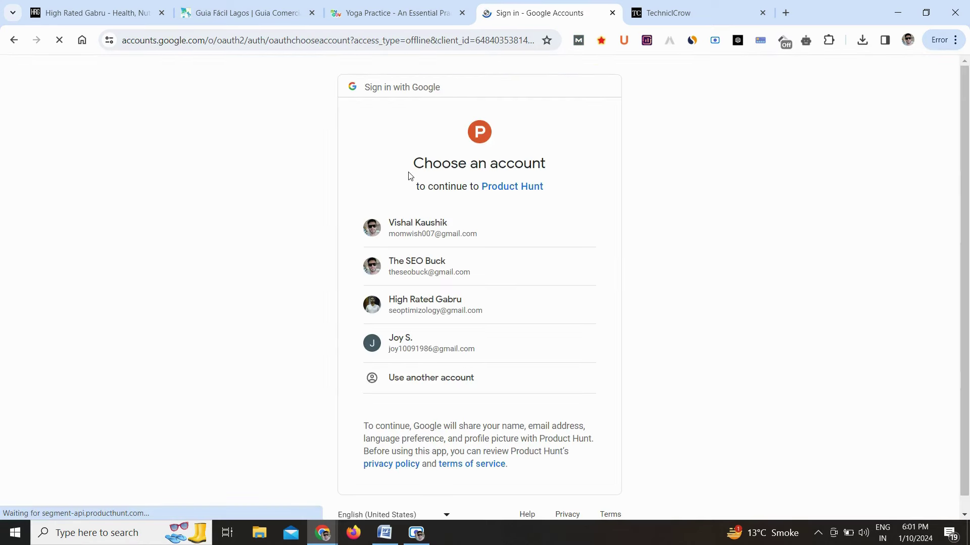
click(464, 235)
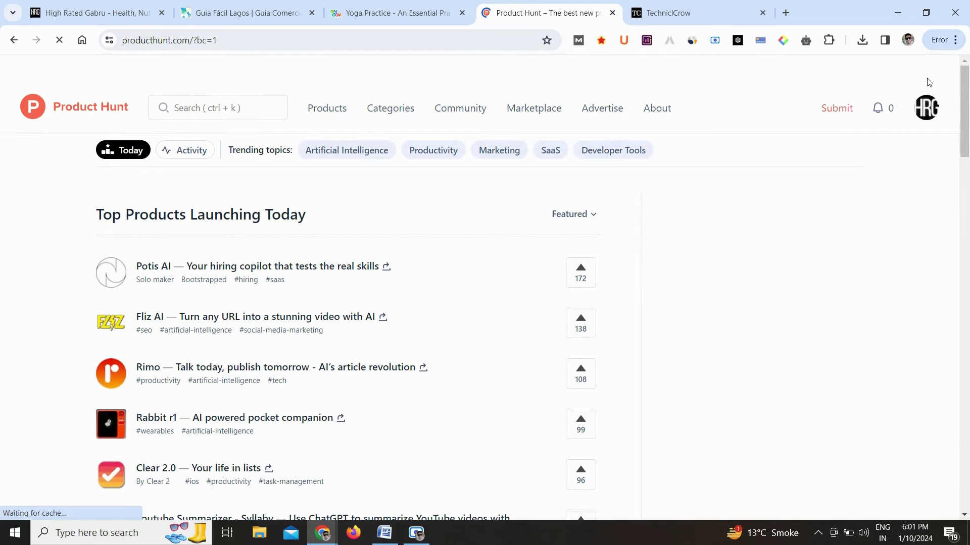
mouse_move(927, 112)
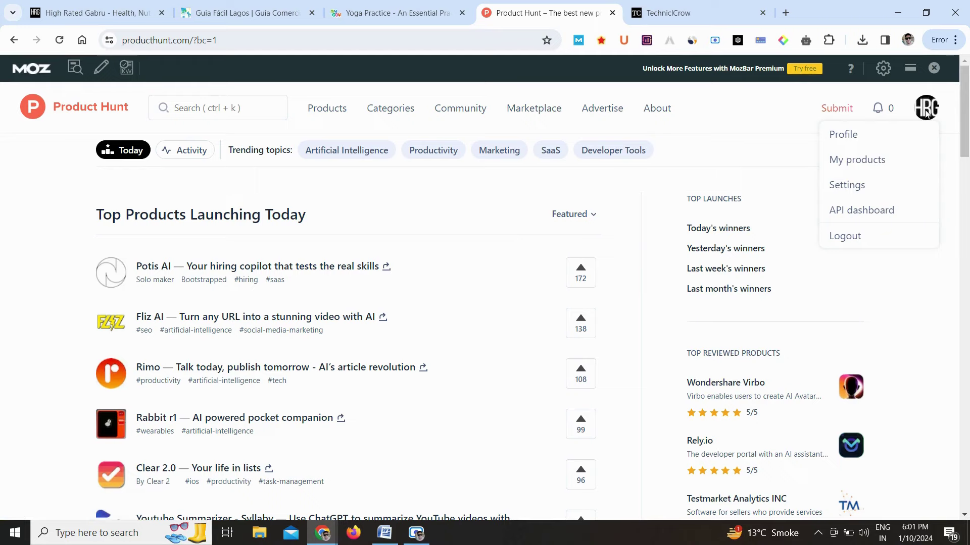
click(848, 135)
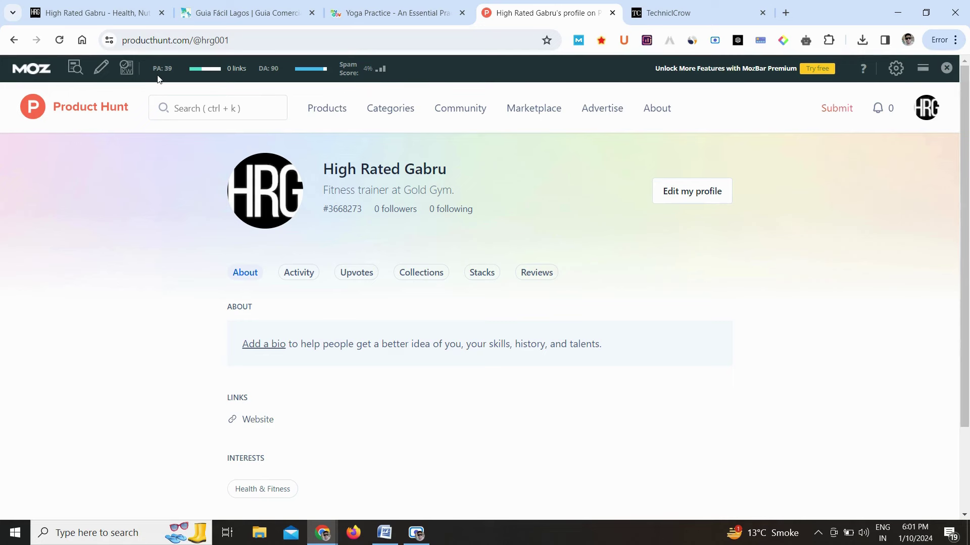
click(113, 110)
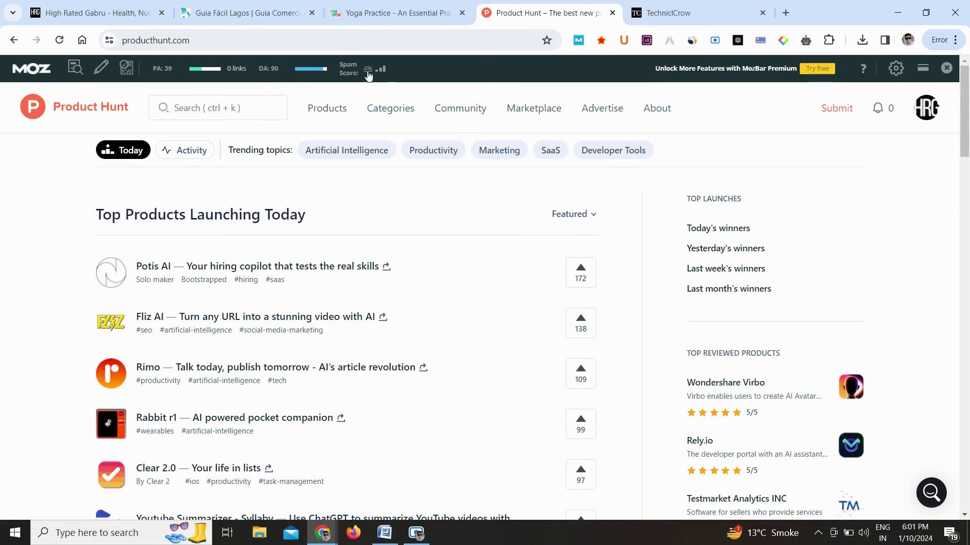
Review producthunt.com's Similarweb traffic down to sources (51.7% direct, 30.69% search), then close it
click(692, 41)
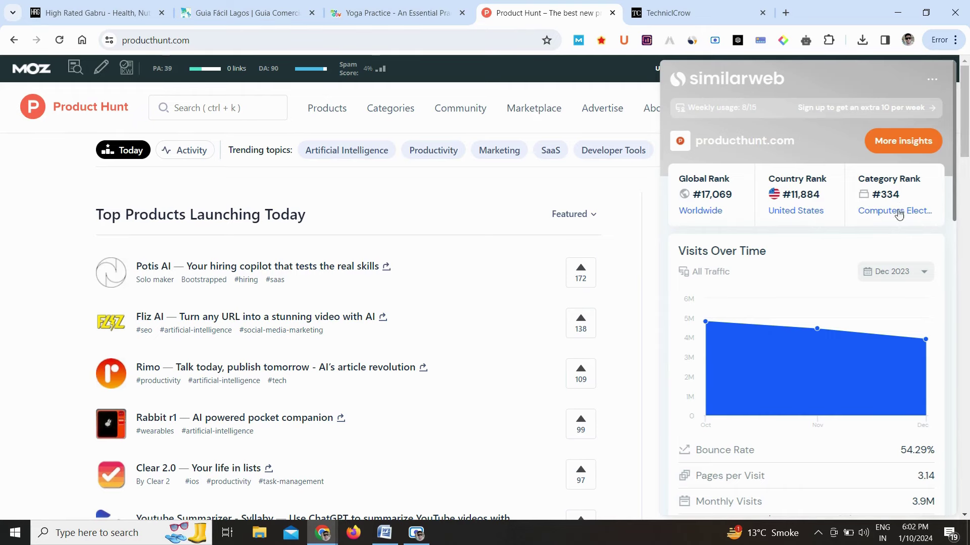
scroll(896, 250, down, 3)
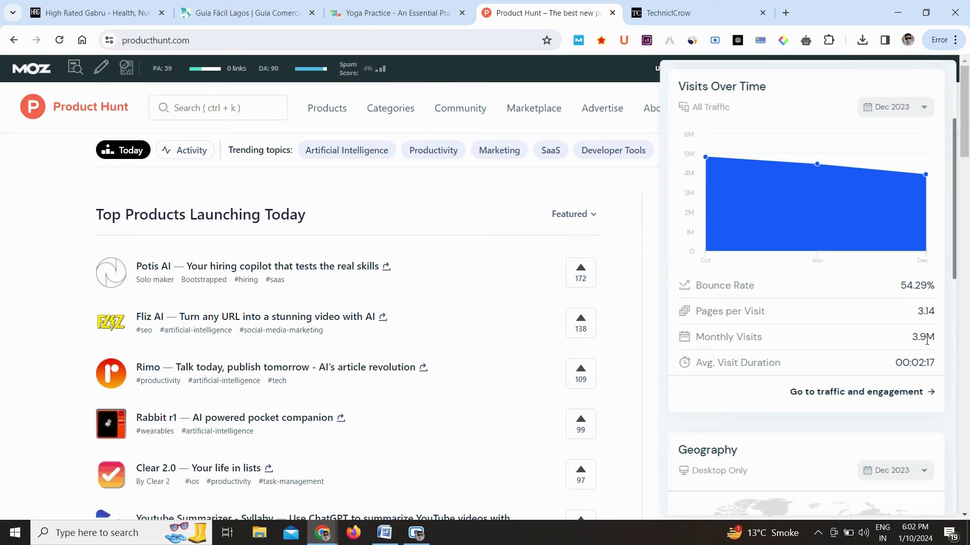
scroll(922, 374, down, 2)
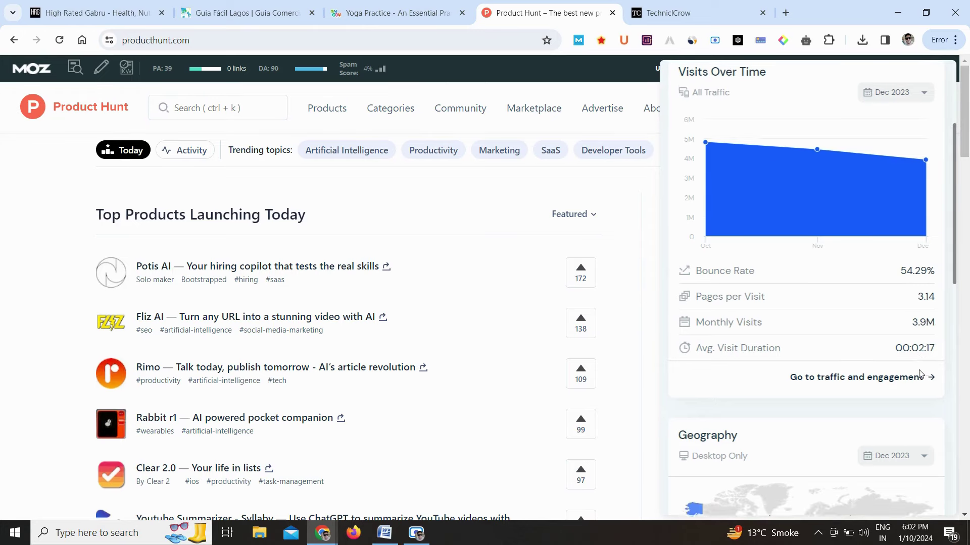
scroll(922, 374, down, 6)
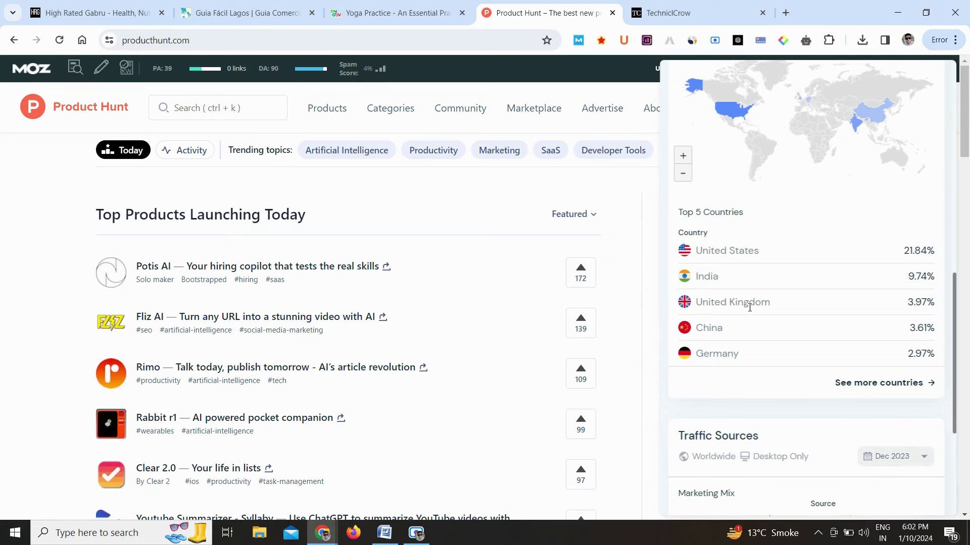
scroll(749, 379, down, 3)
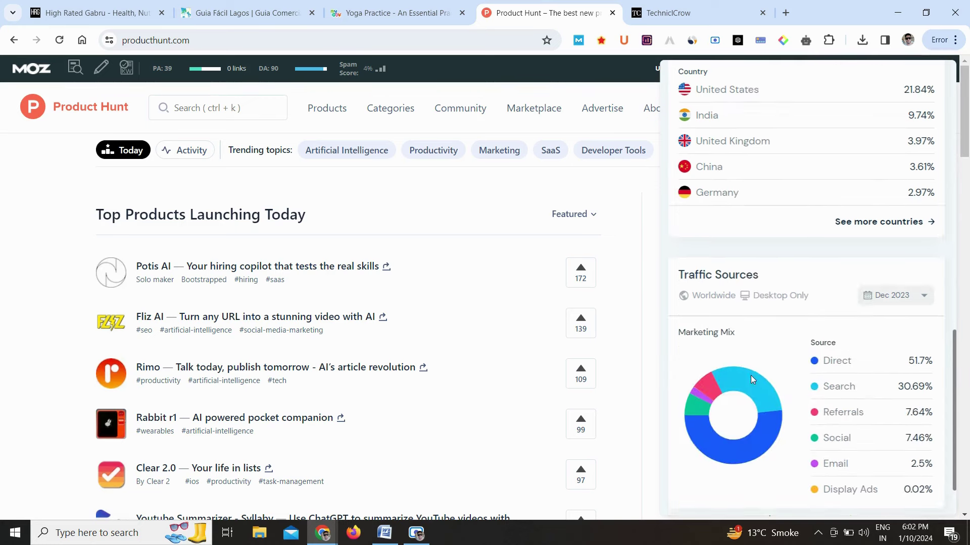
scroll(751, 375, down, 2)
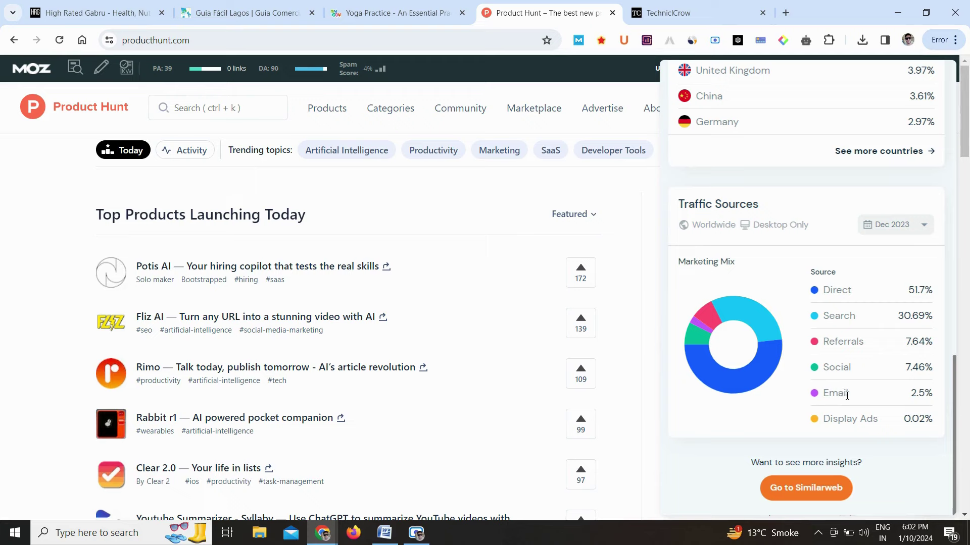
click(659, 232)
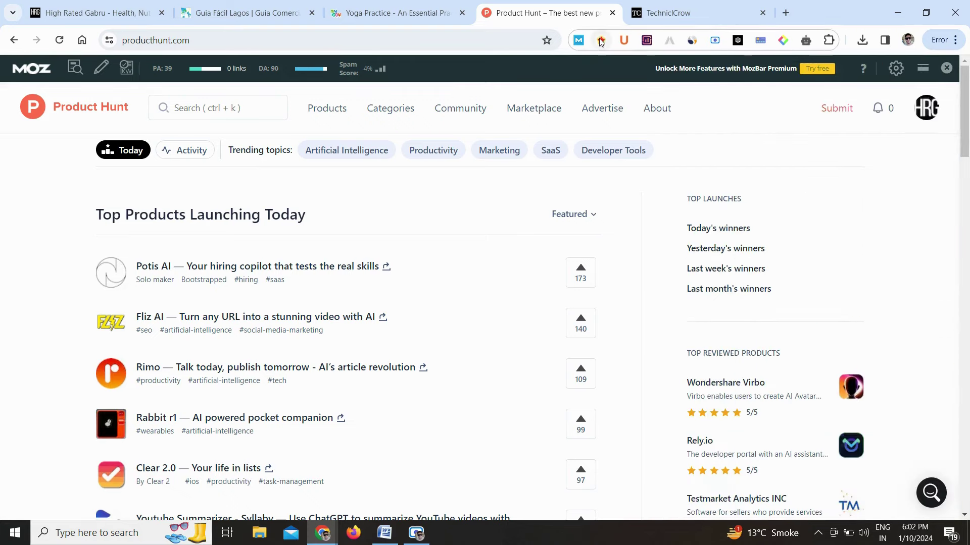
Hide the MozBar toolbar and go to the Product Hunt profile page
click(582, 41)
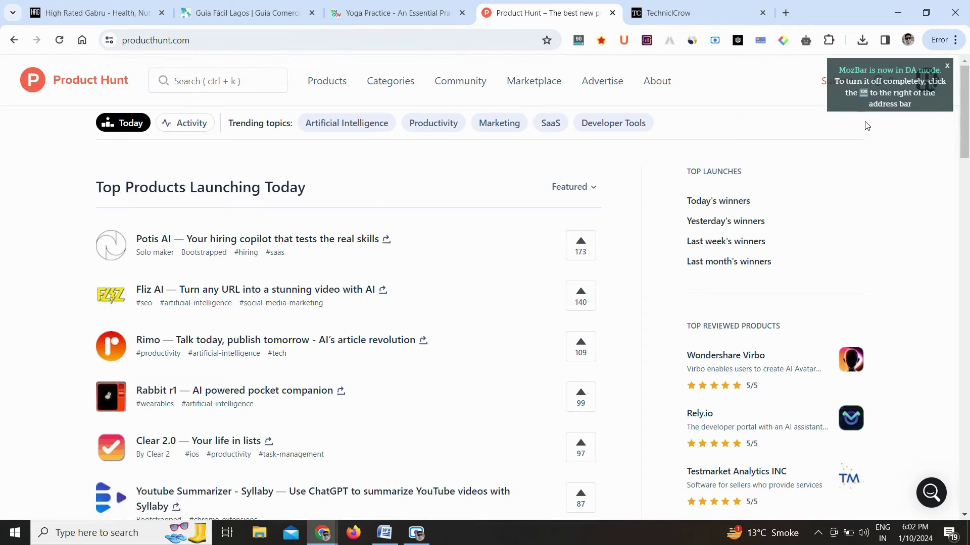
click(947, 66)
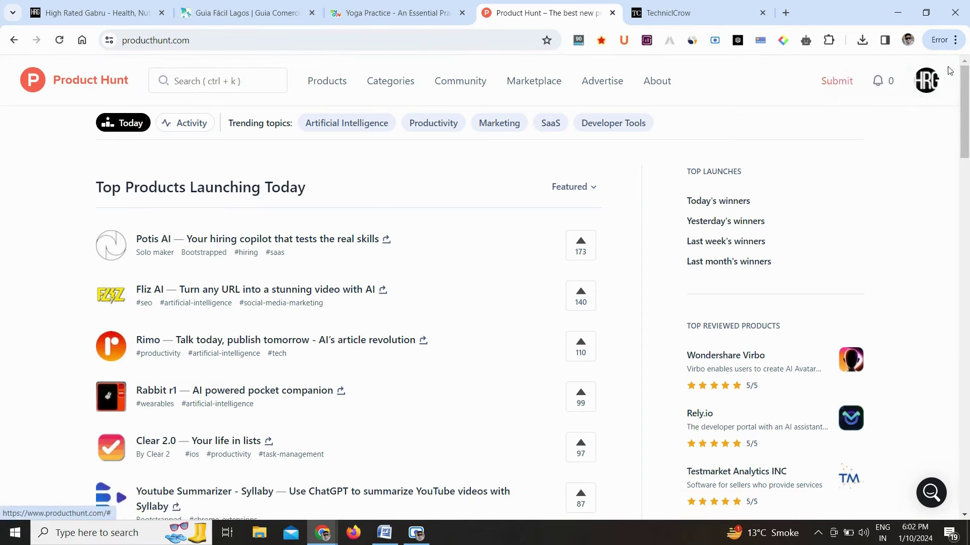
click(928, 81)
click(856, 107)
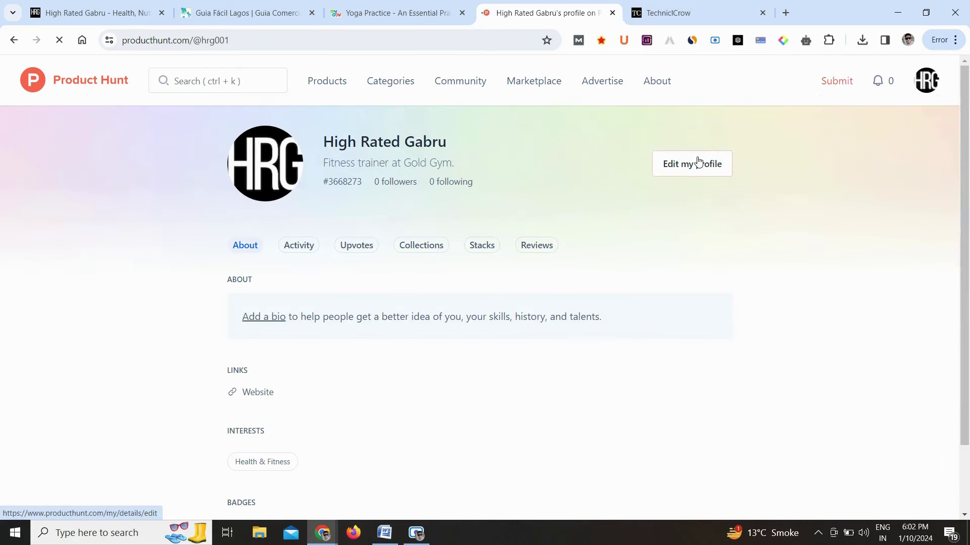
Open My details for editing and scroll down to the empty About box
click(698, 162)
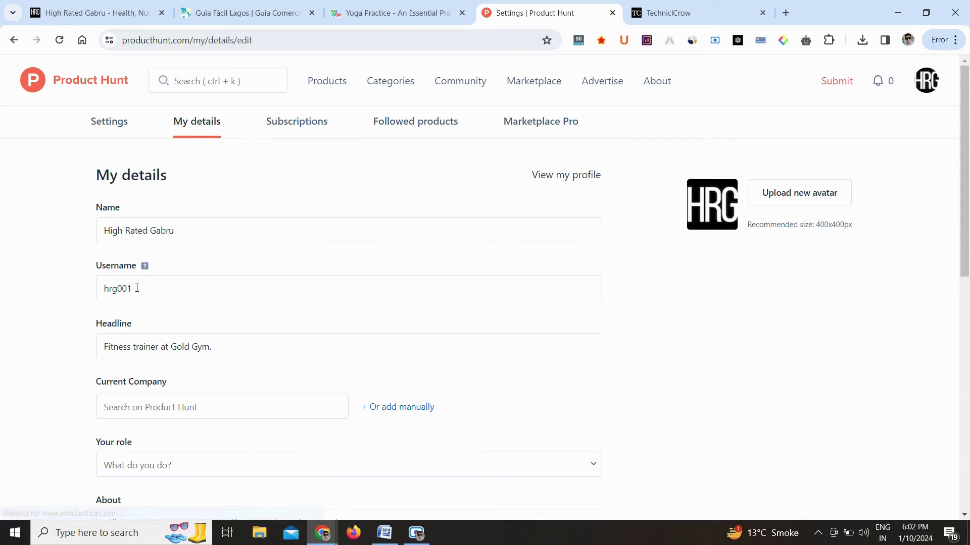
scroll(152, 290, down, 1)
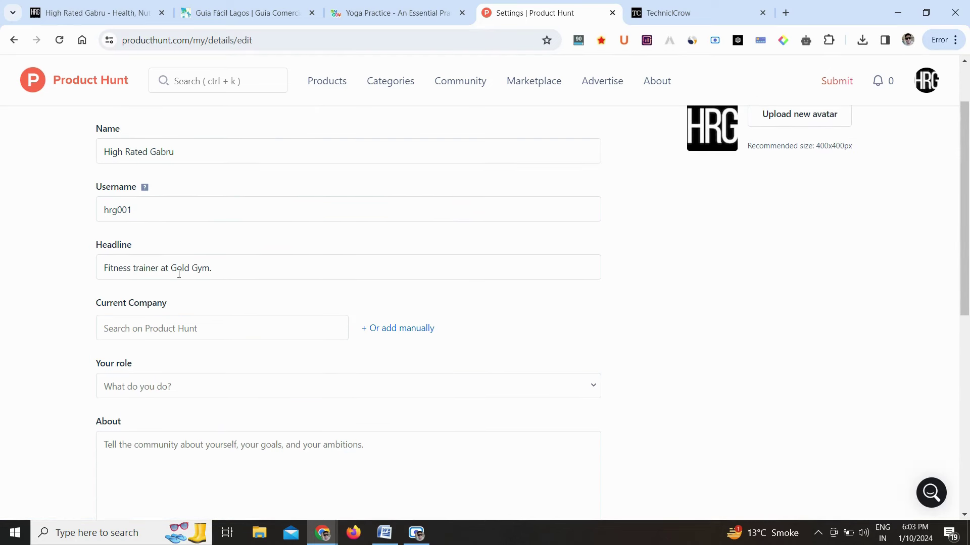
scroll(191, 307, down, 1)
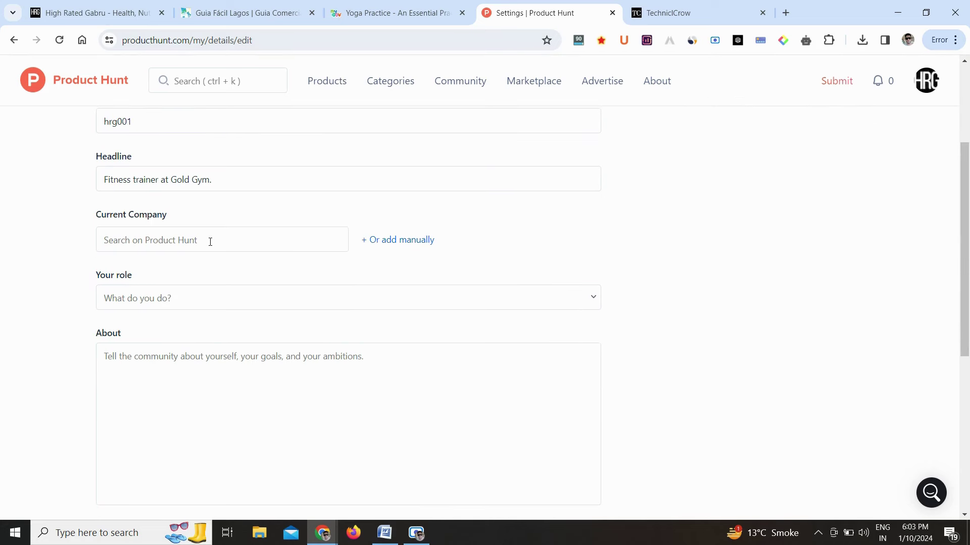
scroll(210, 241, down, 1)
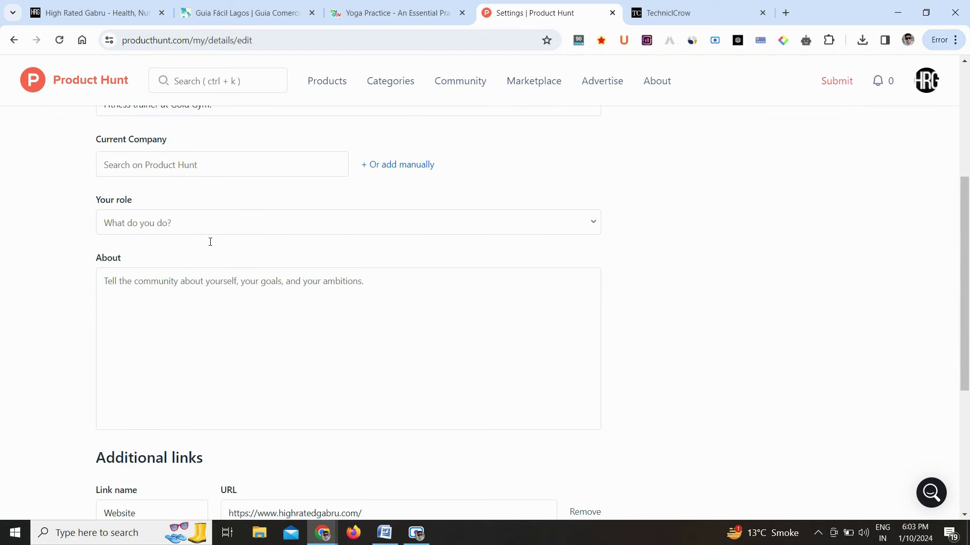
Write the About bio "I am a digital marketer, youtuber and blogger", fixing the typo
click(149, 286)
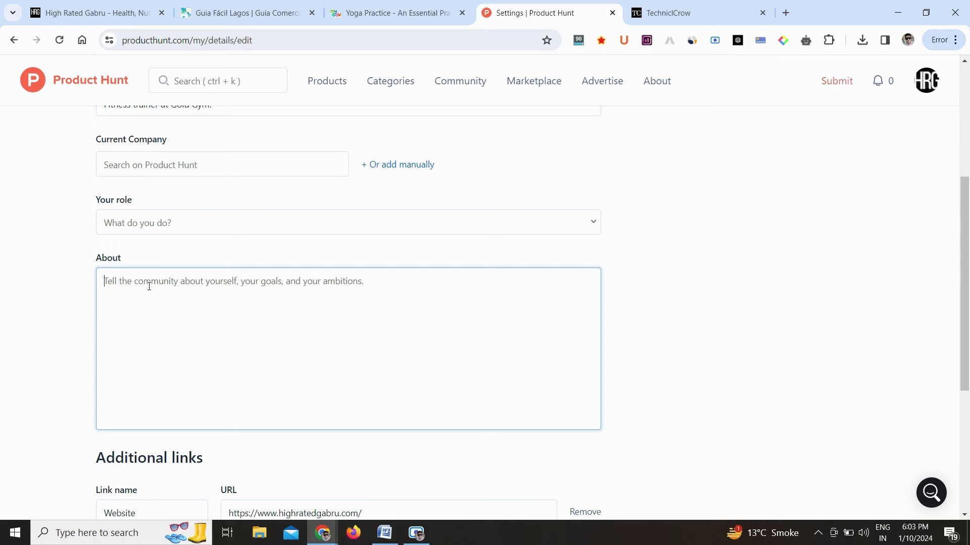
text(I am )
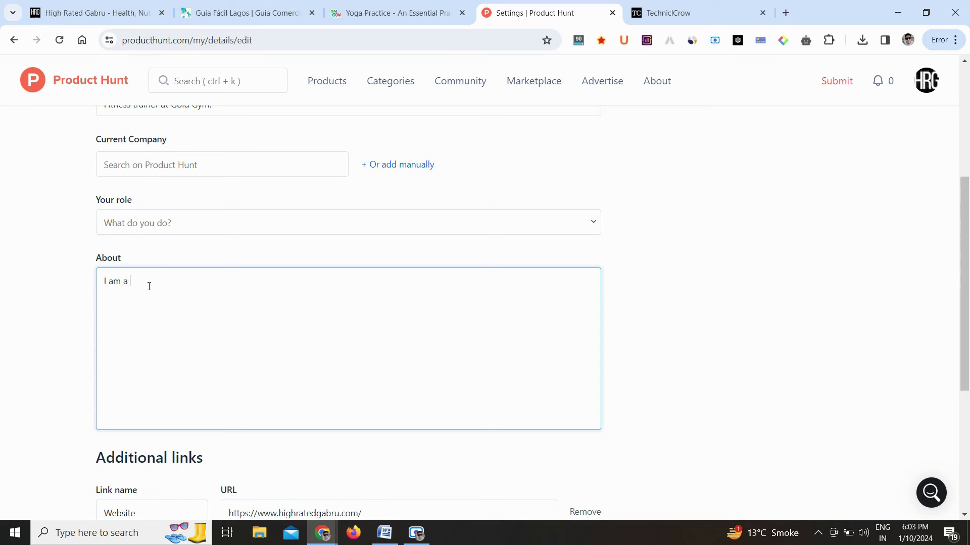
text(a digital marketer, youtuber and bloo)
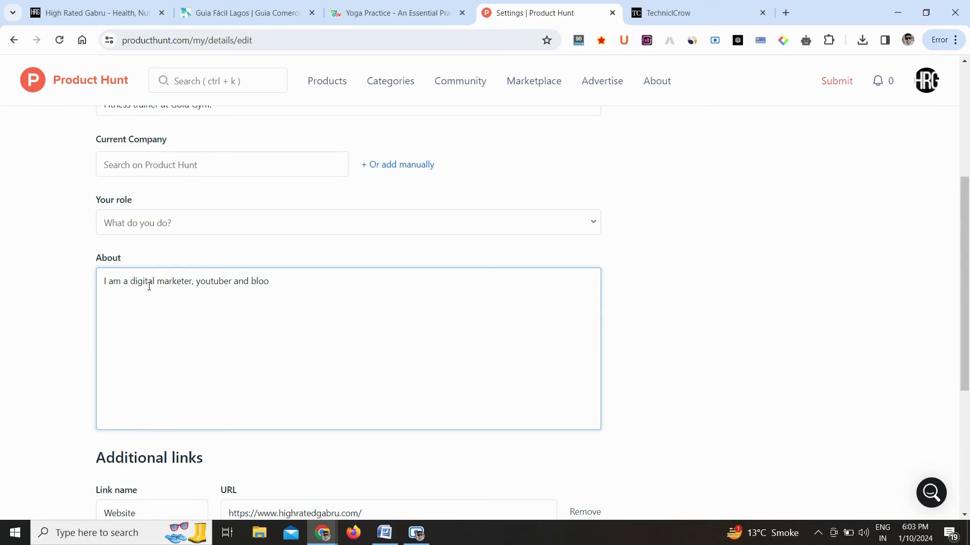
key(BackSpace)
text(gger.)
Select the Website link name to replace it
scroll(682, 337, down, 3)
scroll(682, 336, down, 2)
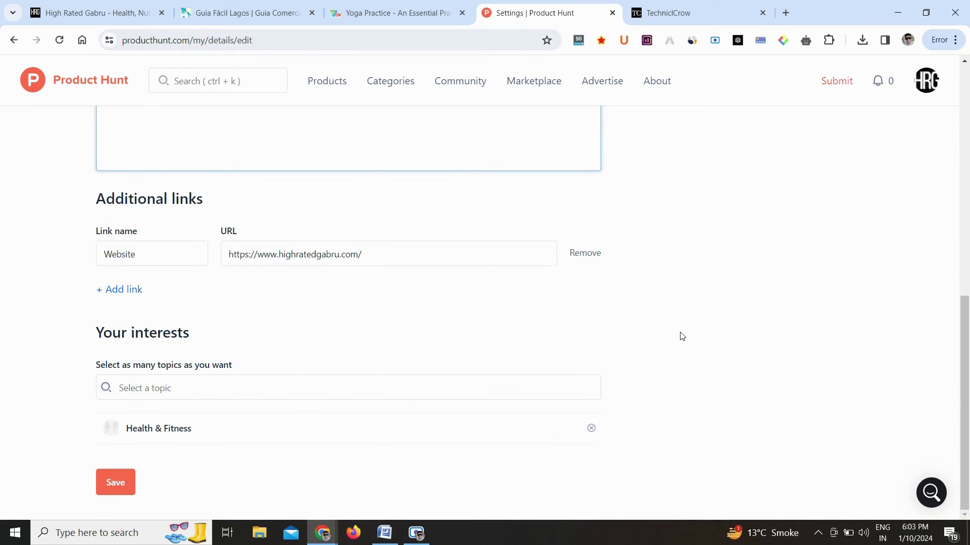
click(142, 257)
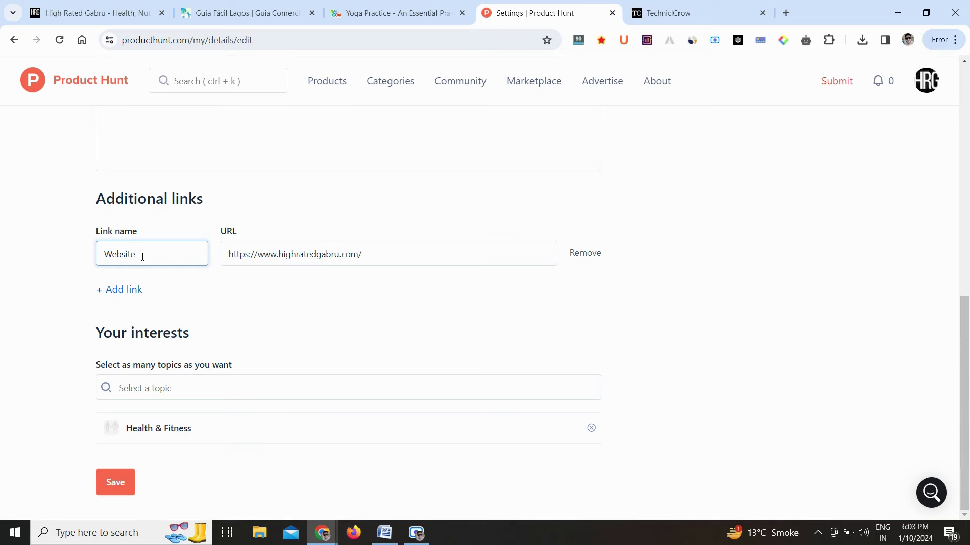
double_click(143, 257)
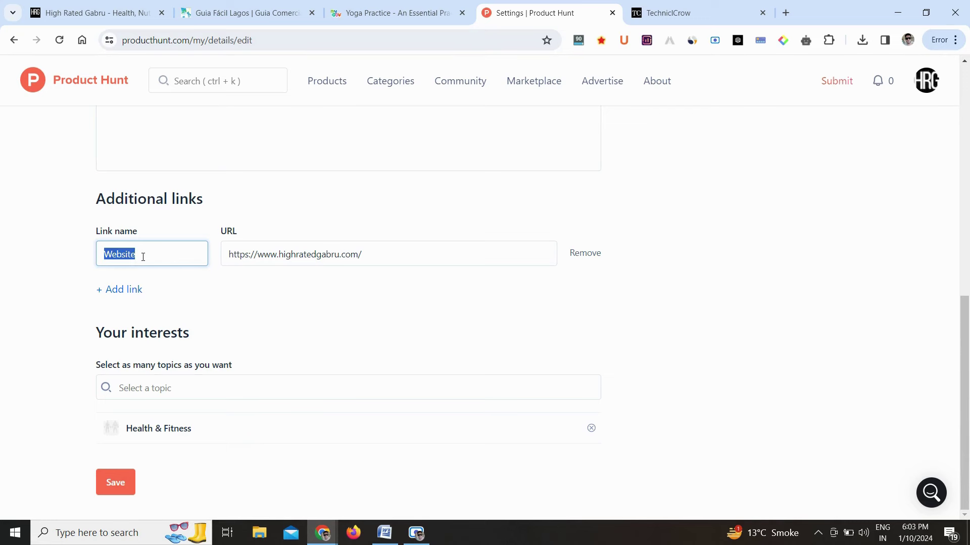